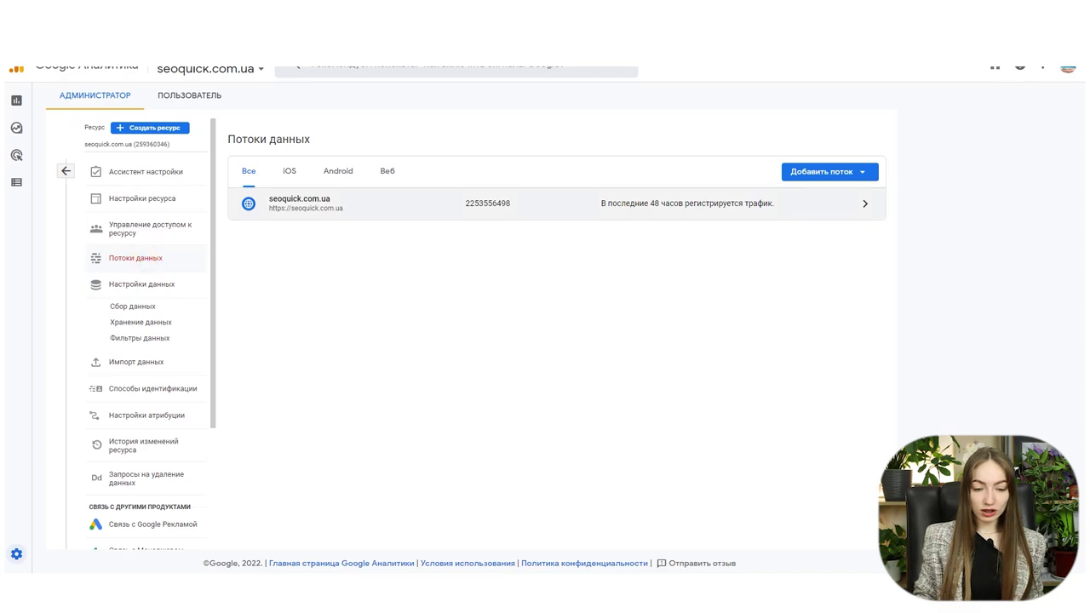
Open the internal traffic definition in the additional tagging settings of the seoquick.com.ua web stream.
{"action": "left_click", "coordinate": [371, 204]}
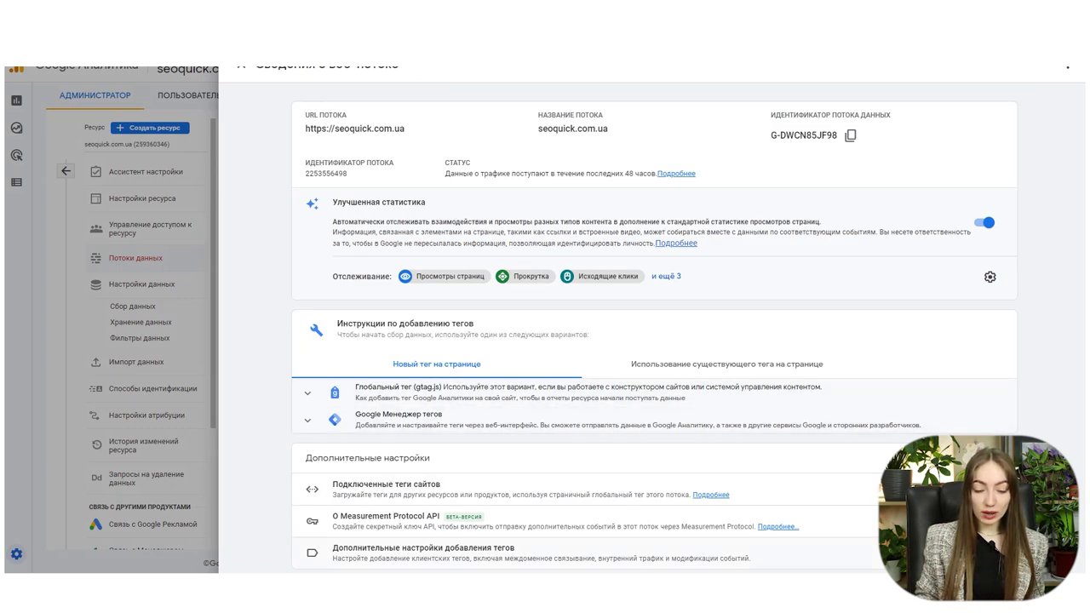
{"action": "left_click", "coordinate": [489, 552]}
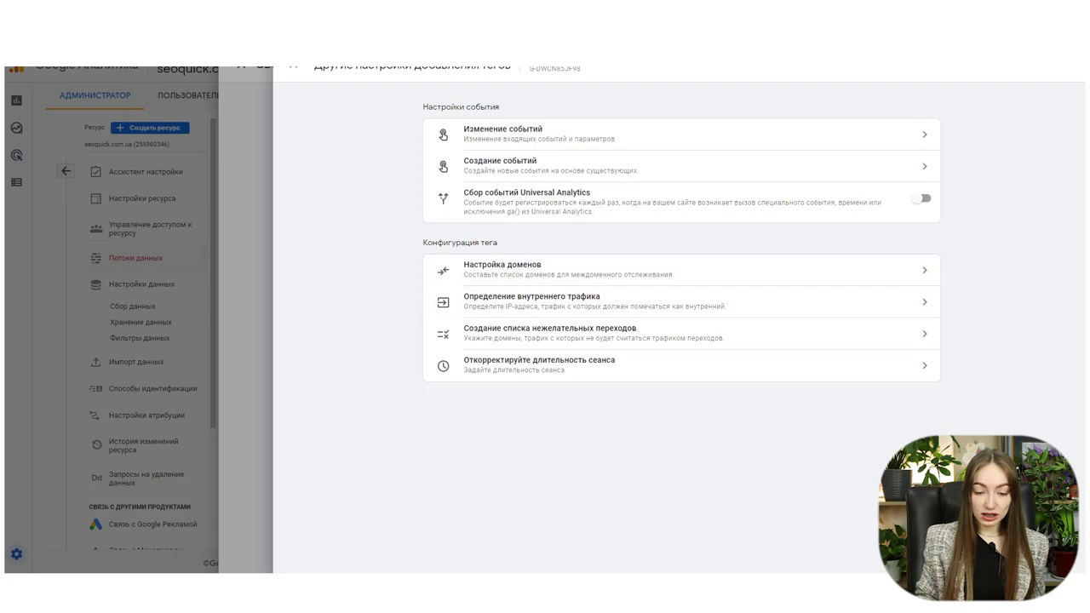
{"action": "left_click", "coordinate": [528, 302]}
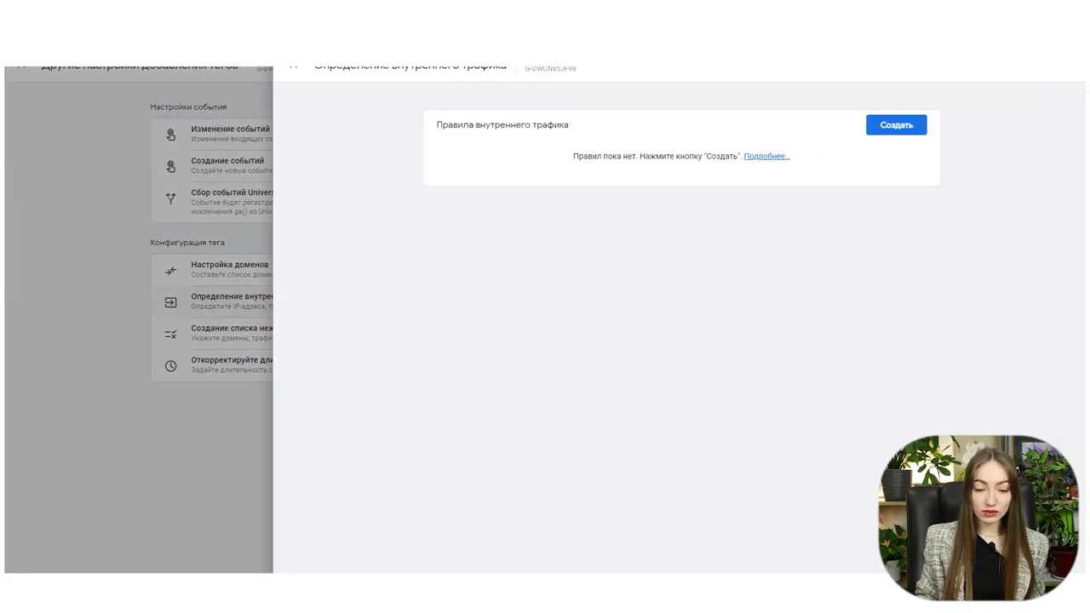
Start a new internal traffic rule named "Офис", keeping internal as its traffic_type value.
{"action": "left_click", "coordinate": [895, 124]}
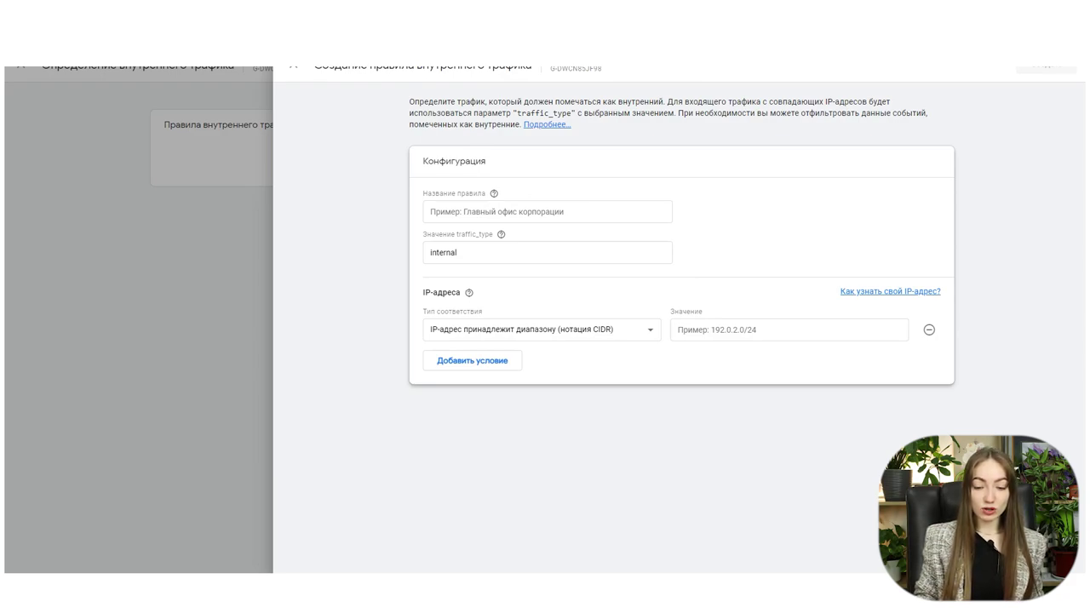
{"action": "left_click", "coordinate": [559, 214]}
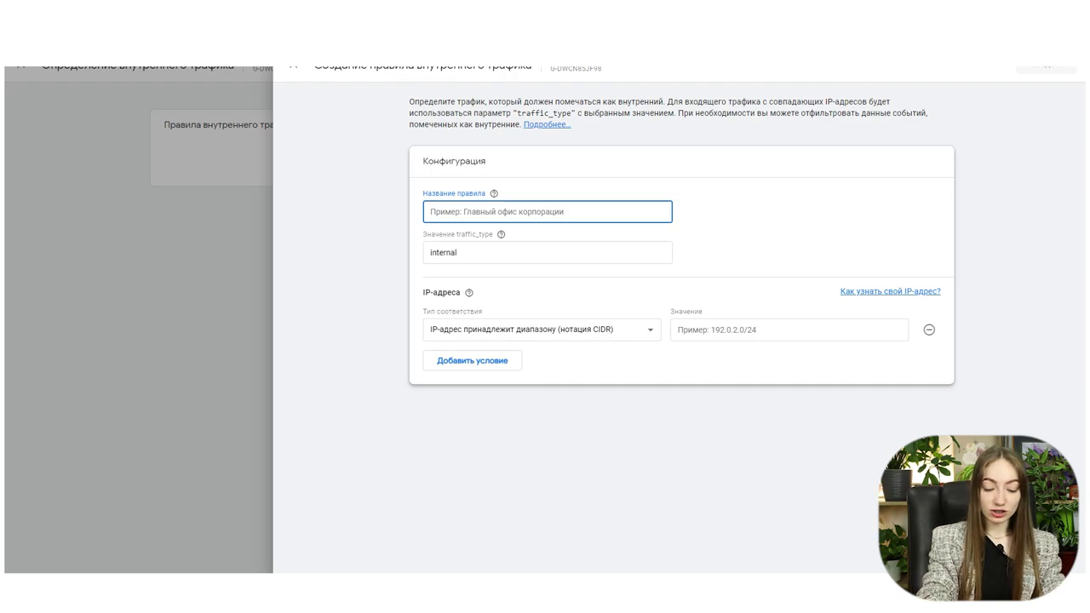
{"action": "type", "text": "Офис"}
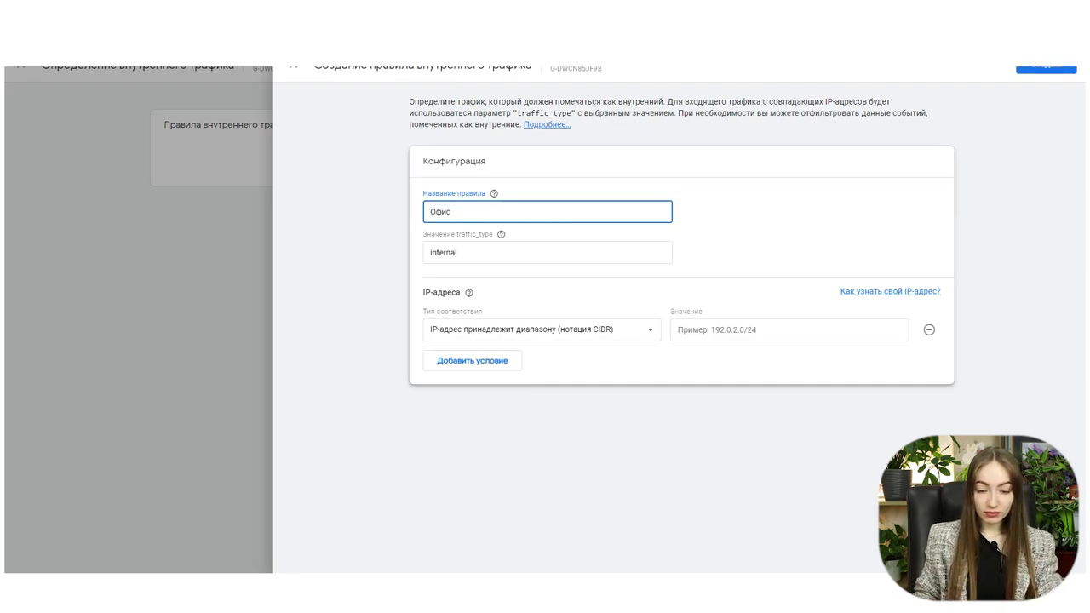
{"action": "left_click", "coordinate": [500, 234]}
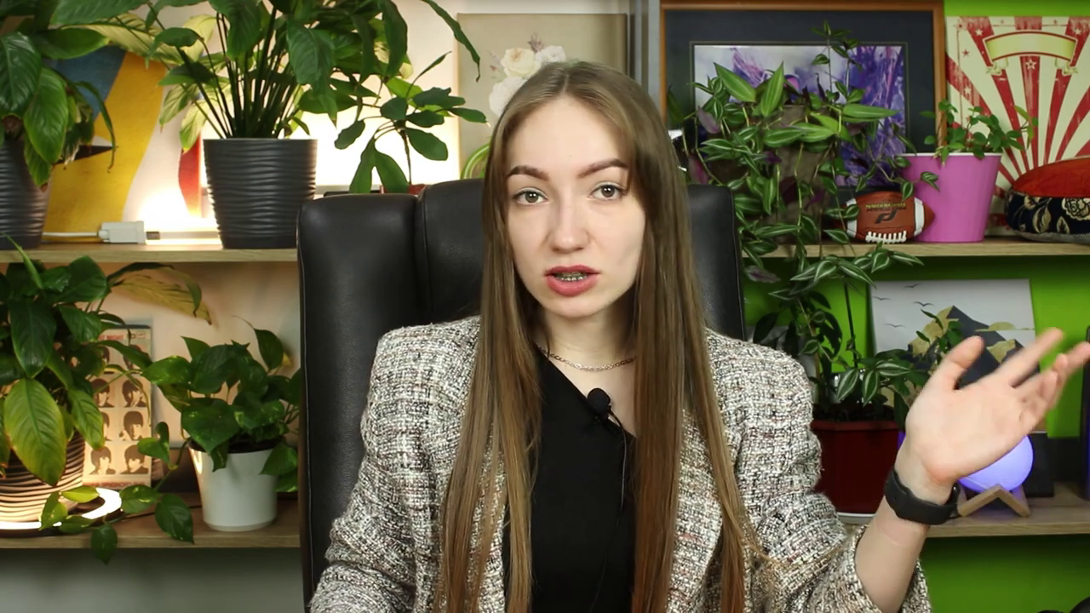
{"action": "left_click", "coordinate": [451, 249]}
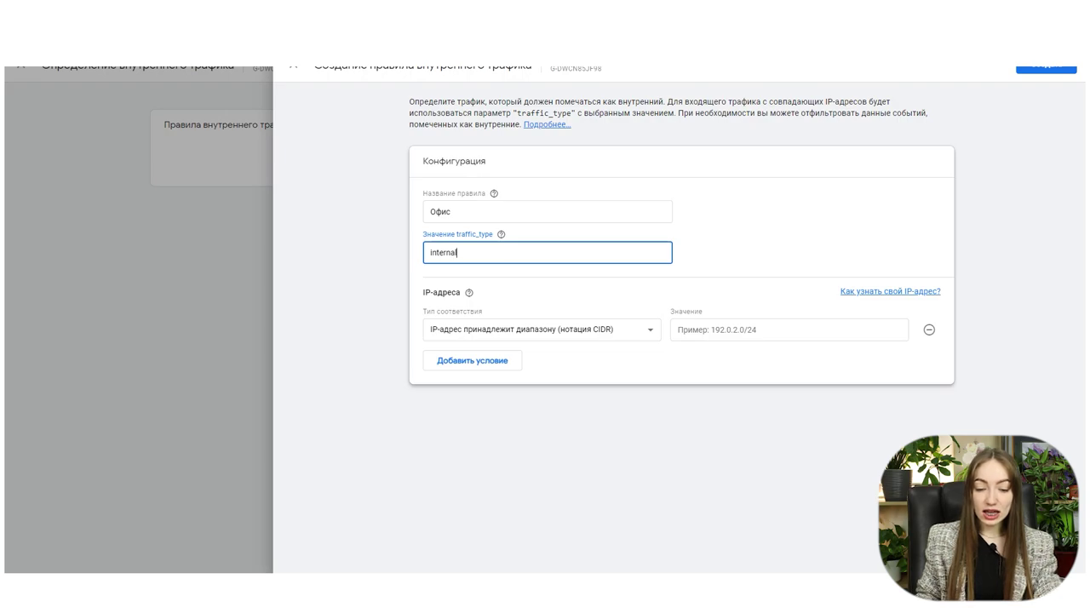
{"action": "key", "text": "Tab"}
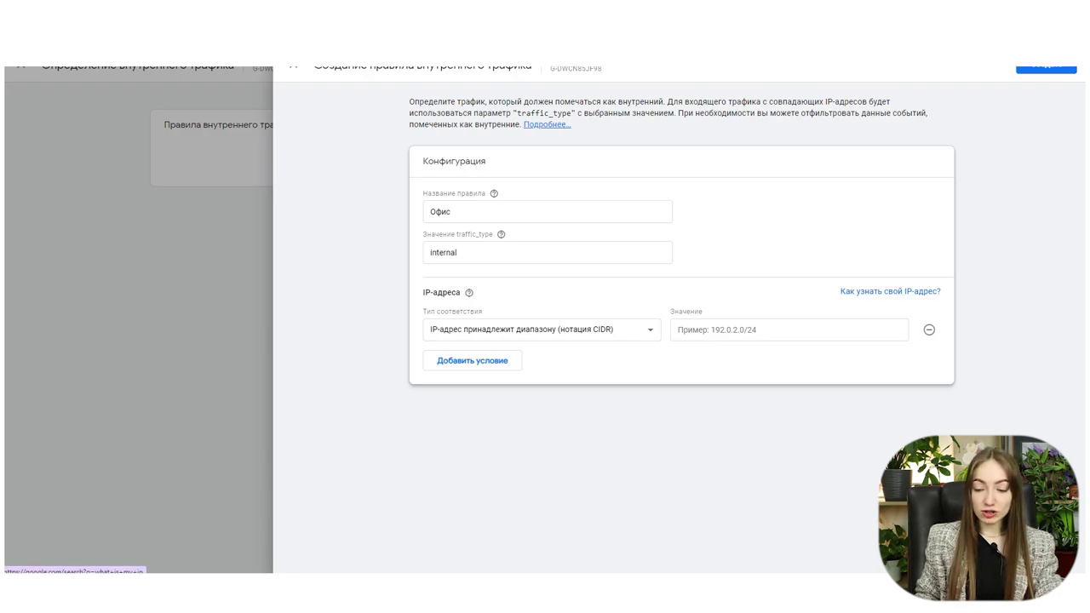
Look up the current public IP address through the rule's IP help link, then close the results.
{"action": "left_click", "coordinate": [872, 291]}
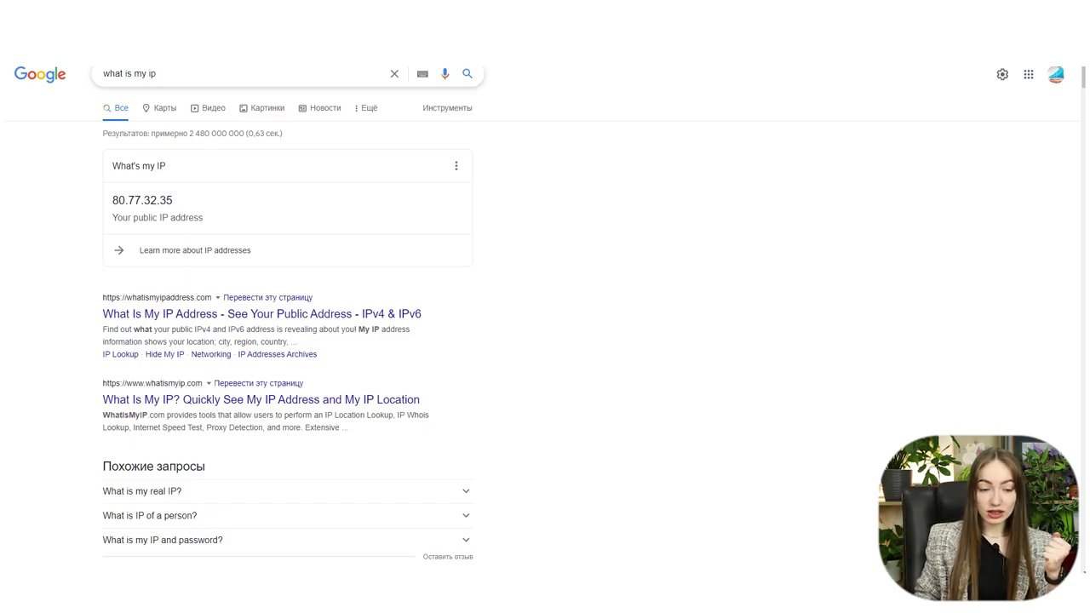
{"action": "key", "text": "ctrl+w"}
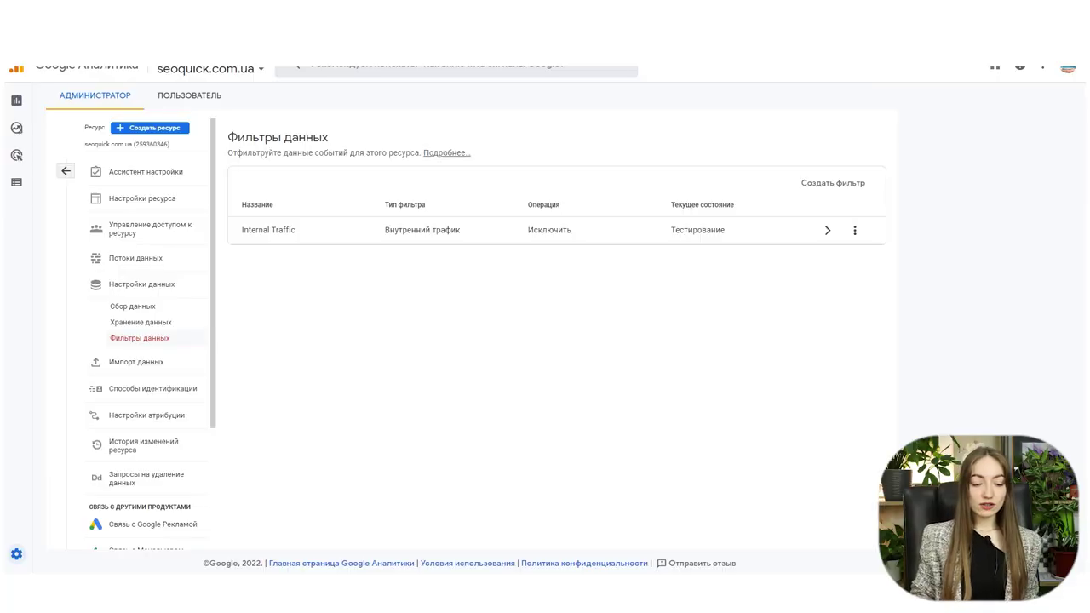
Start a new data filter of the internal traffic type (Внутренний трафик) and review its settings.
{"action": "left_click", "coordinate": [121, 341]}
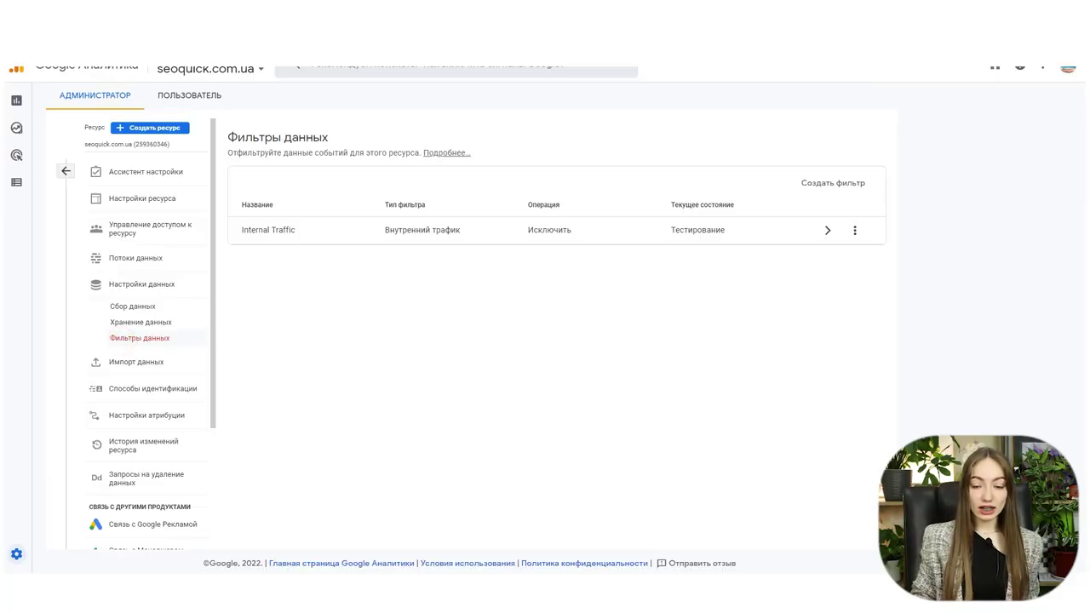
{"action": "left_click", "coordinate": [833, 182]}
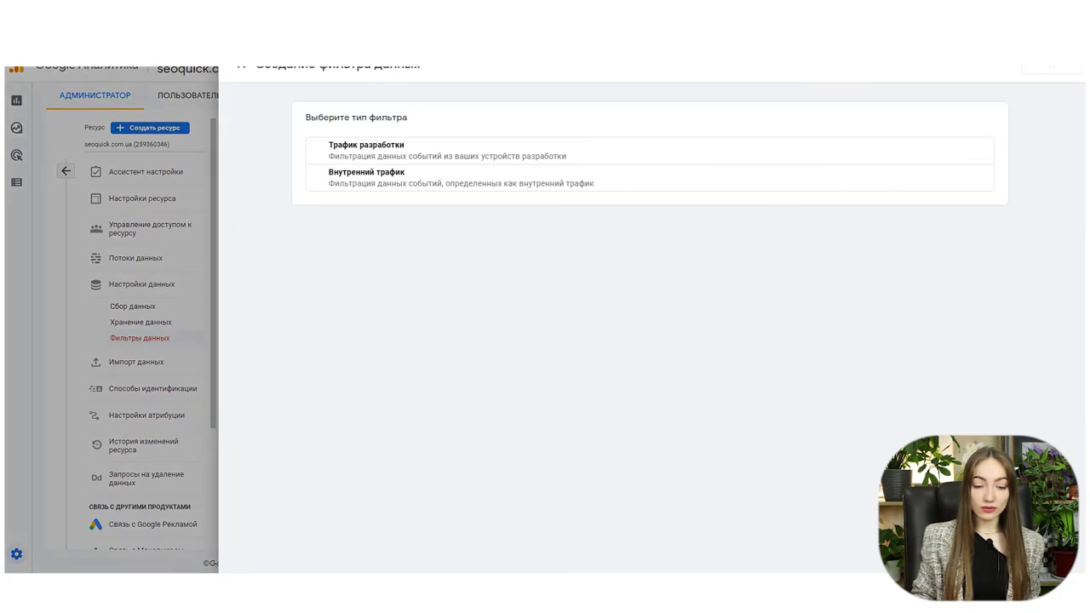
{"action": "left_click", "coordinate": [394, 173]}
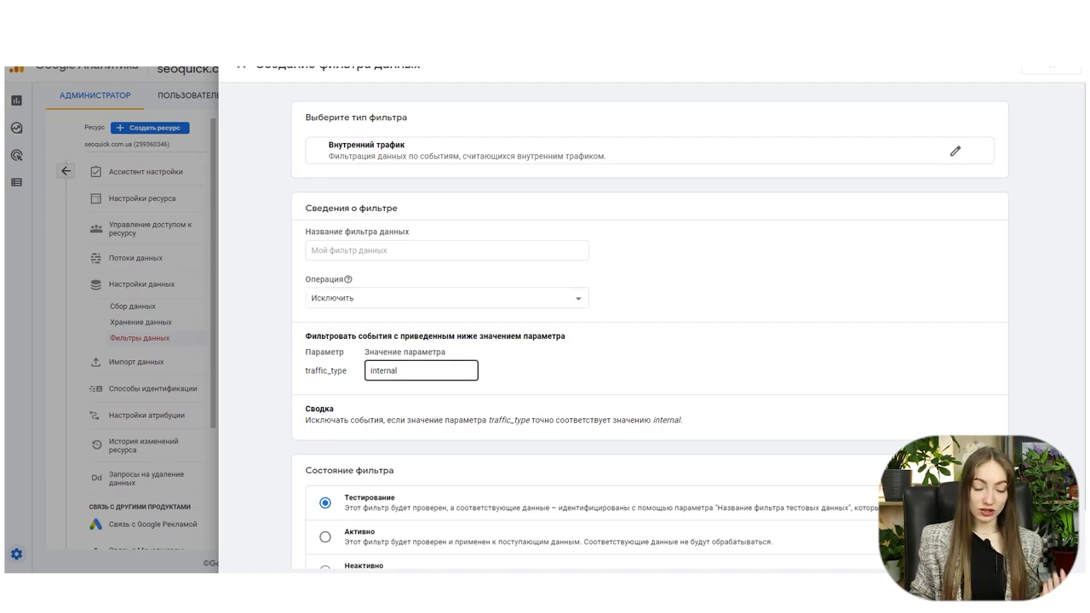
{"action": "scroll", "coordinate": [647, 323], "scroll_direction": "down", "scroll_amount": 1}
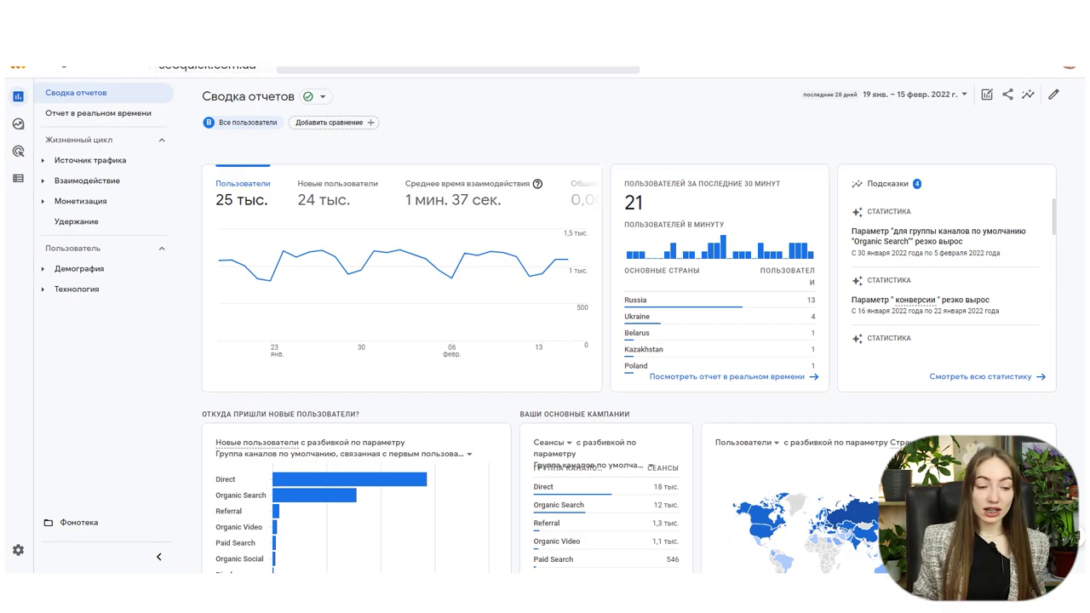
Look through the cards of the reports overview, from the user chart down to events and conversions, and back.
{"action": "mouse_move", "coordinate": [18, 96]}
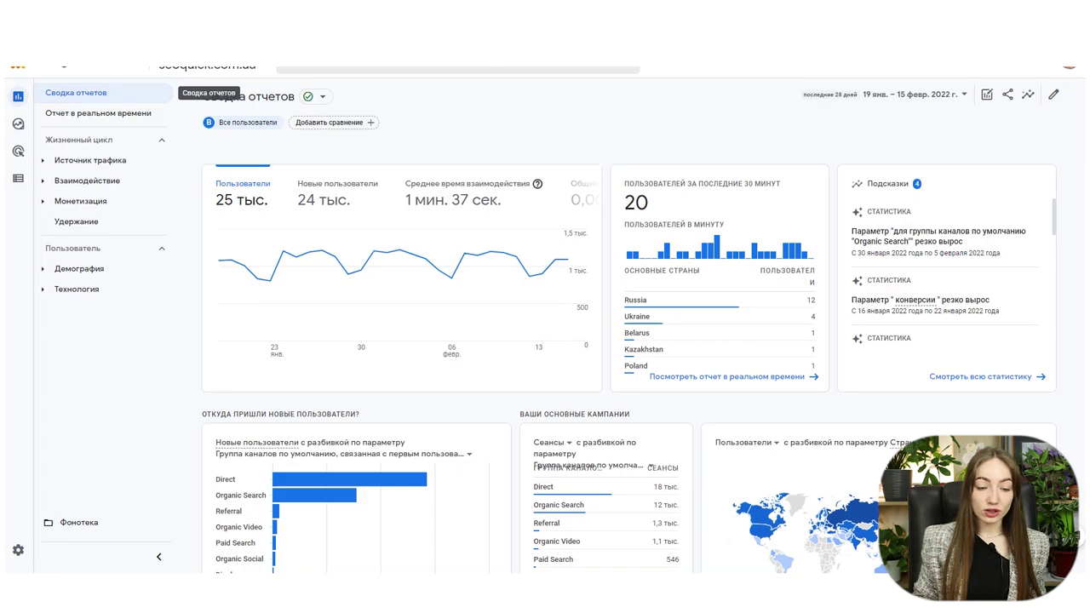
{"action": "scroll", "coordinate": [629, 343], "scroll_direction": "down", "scroll_amount": 5}
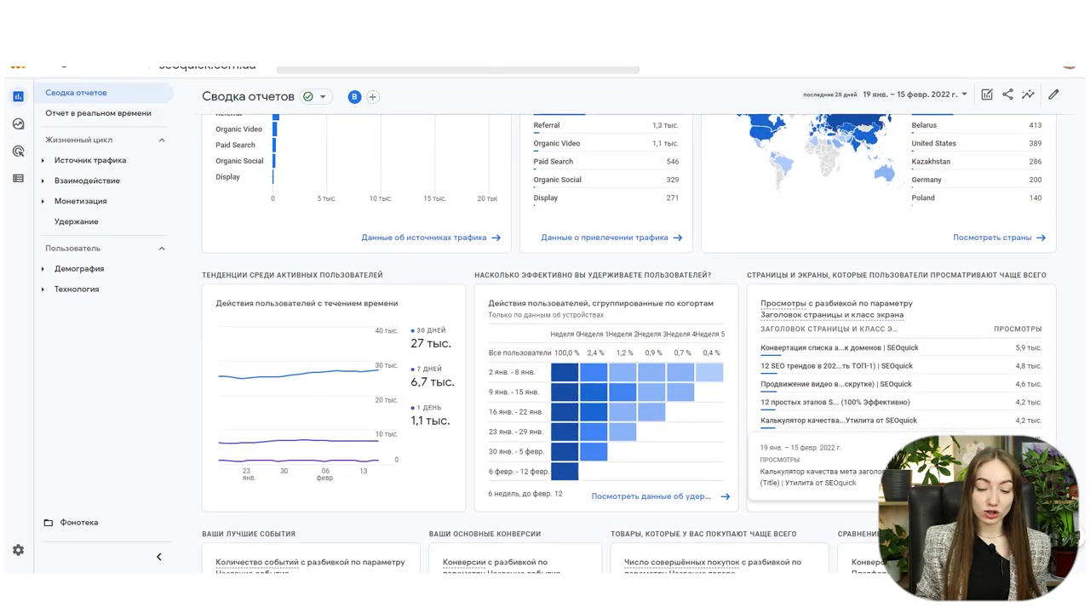
{"action": "scroll", "coordinate": [629, 343], "scroll_direction": "down", "scroll_amount": 4}
{"action": "scroll", "coordinate": [629, 343], "scroll_direction": "up", "scroll_amount": 5}
{"action": "scroll", "coordinate": [630, 343], "scroll_direction": "up", "scroll_amount": 4}
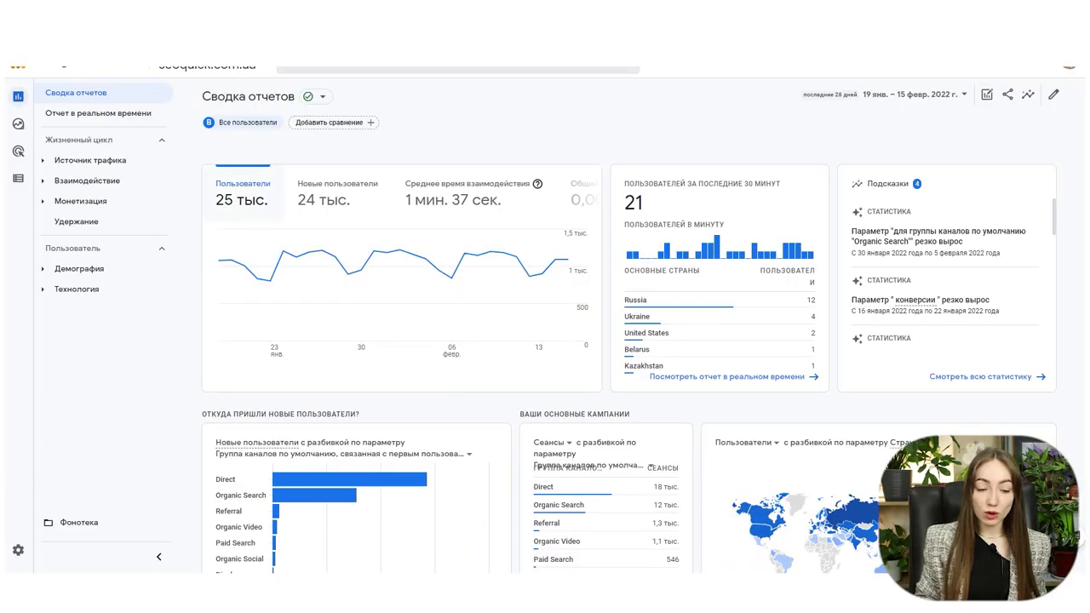
View the overview chart for new users and average engagement time, ending back on the users metric.
{"action": "left_click", "coordinate": [330, 197]}
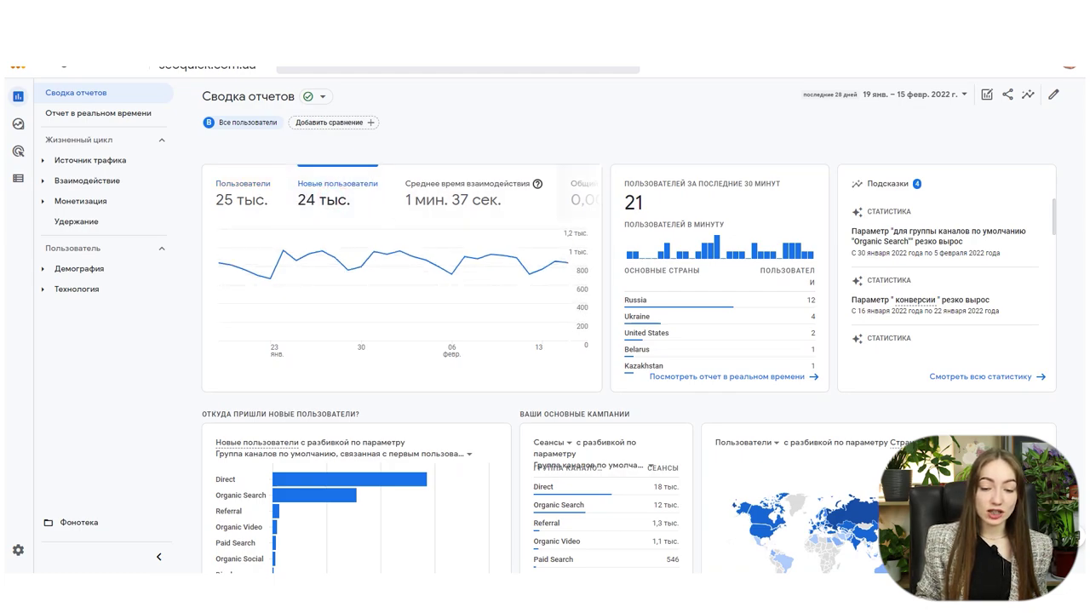
{"action": "left_click", "coordinate": [459, 203]}
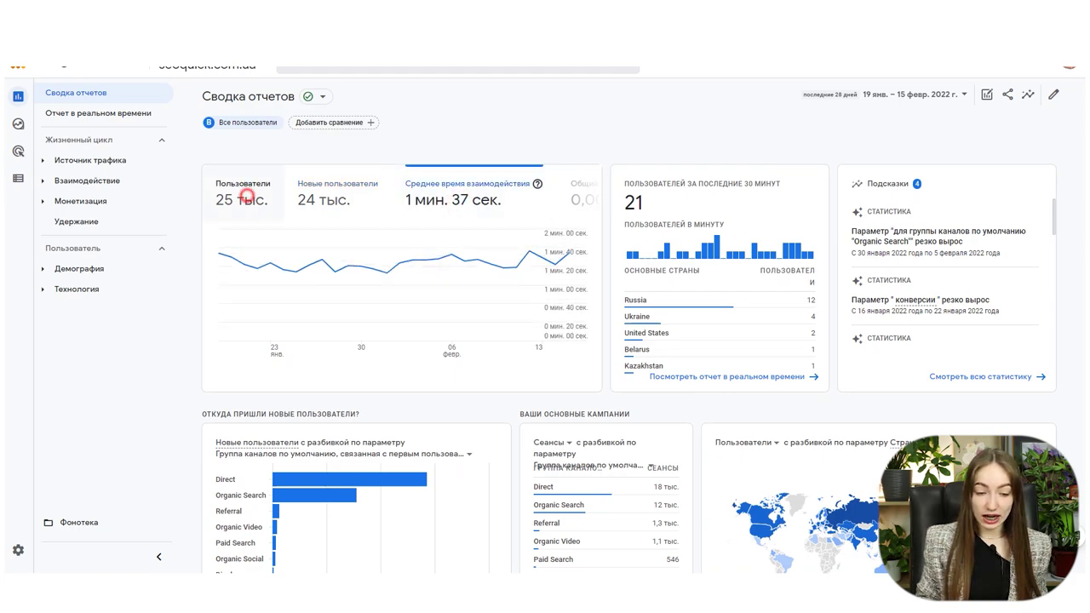
{"action": "left_click", "coordinate": [243, 196]}
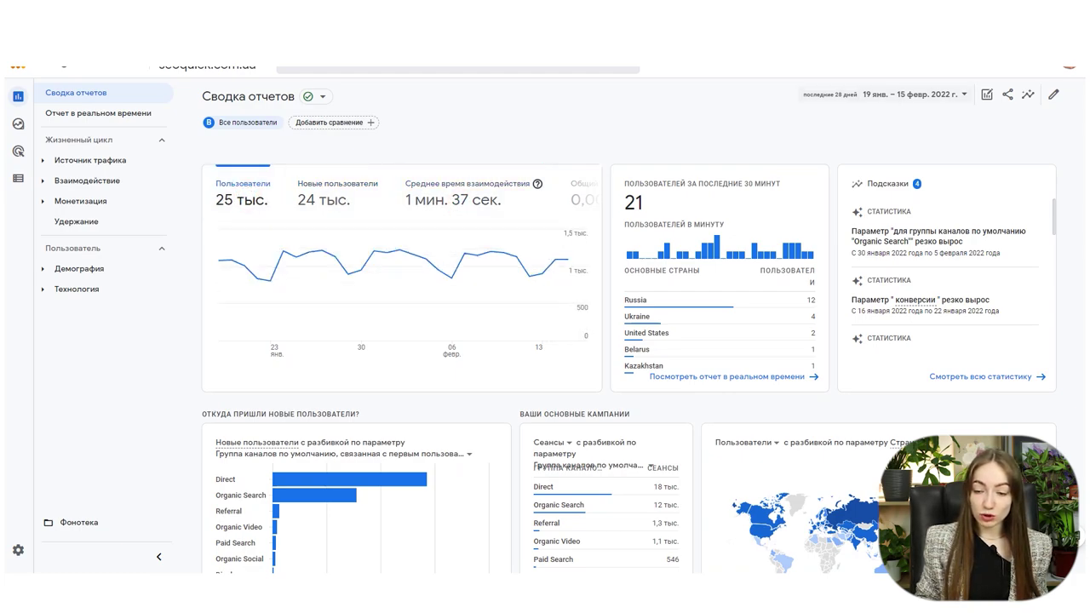
Set the report's date range to a custom period from 1 to 16 February 2022.
{"action": "left_click", "coordinate": [916, 100]}
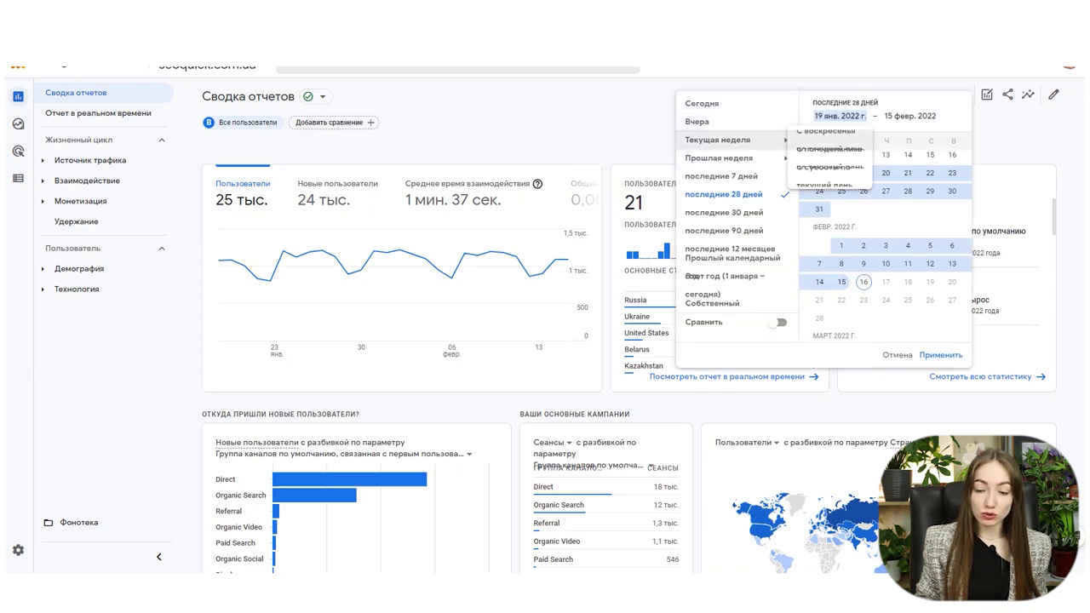
{"action": "mouse_move", "coordinate": [719, 157]}
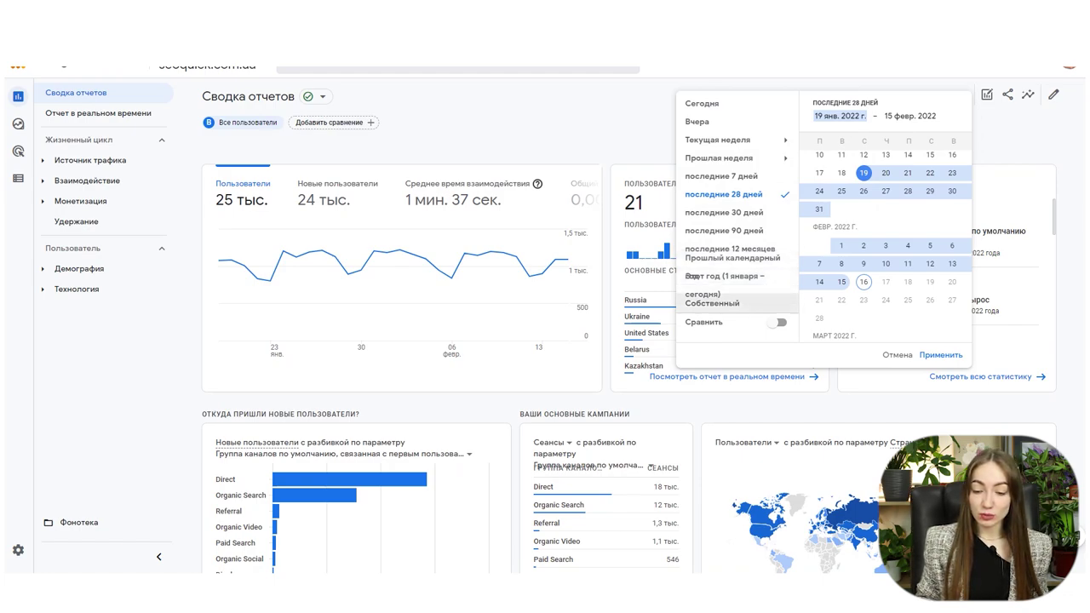
{"action": "left_click", "coordinate": [737, 303]}
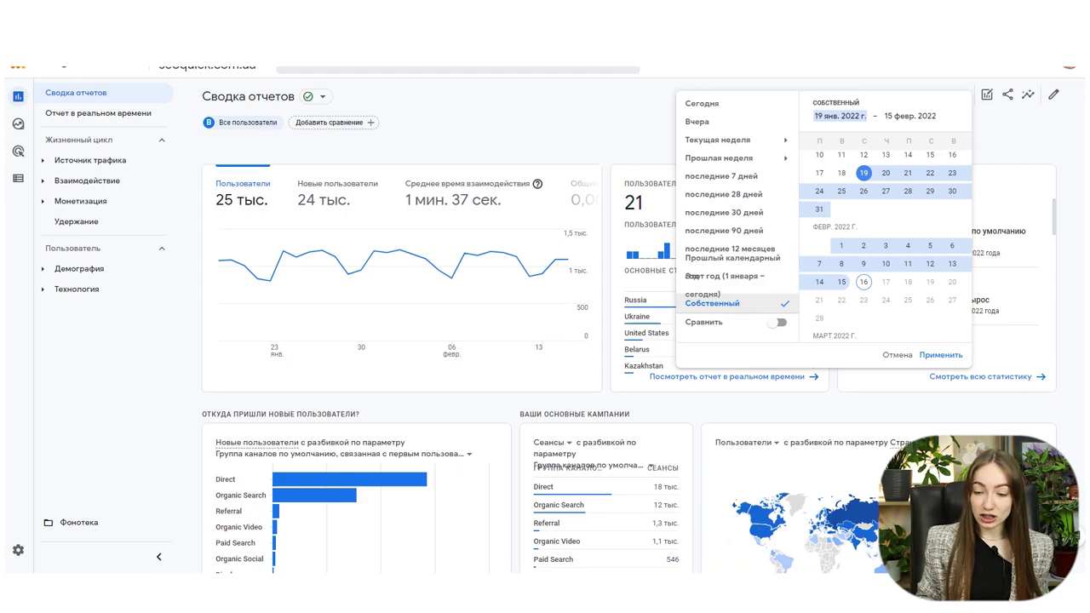
{"action": "left_click", "coordinate": [841, 245]}
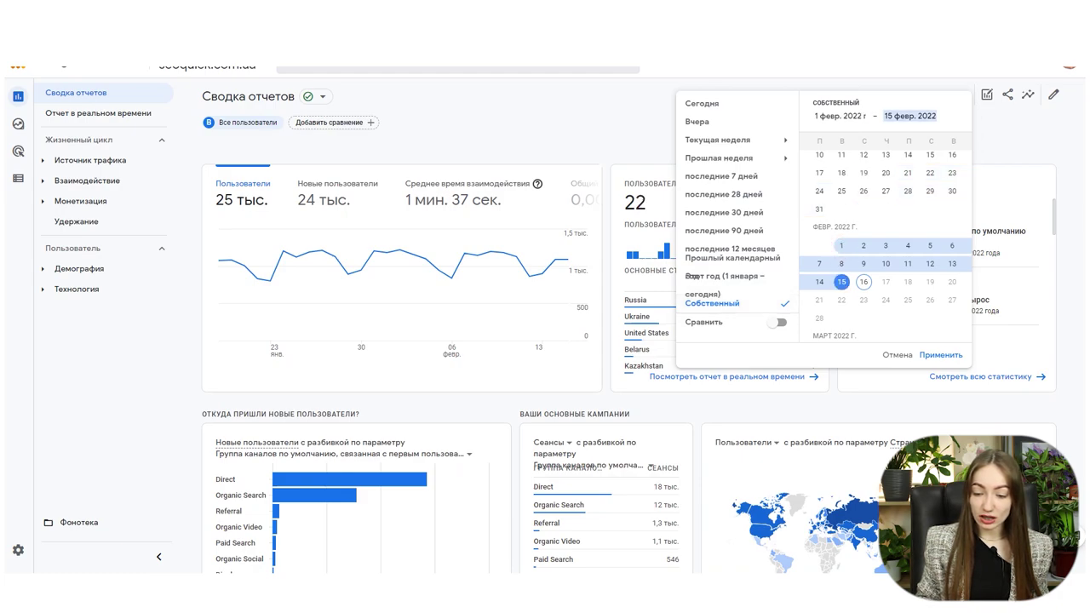
{"action": "left_click", "coordinate": [863, 281]}
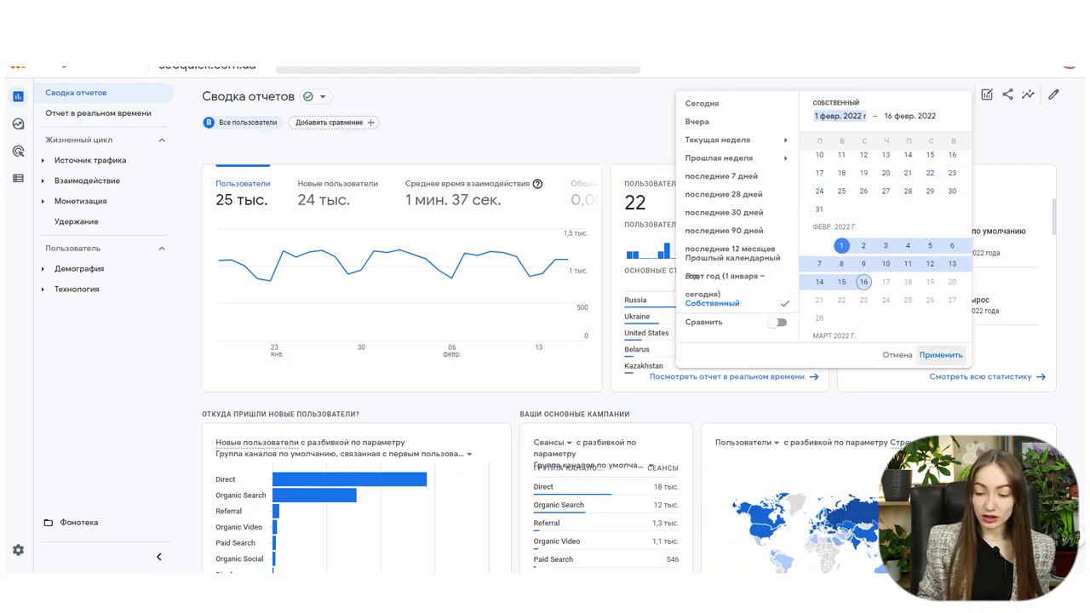
{"action": "left_click", "coordinate": [943, 354]}
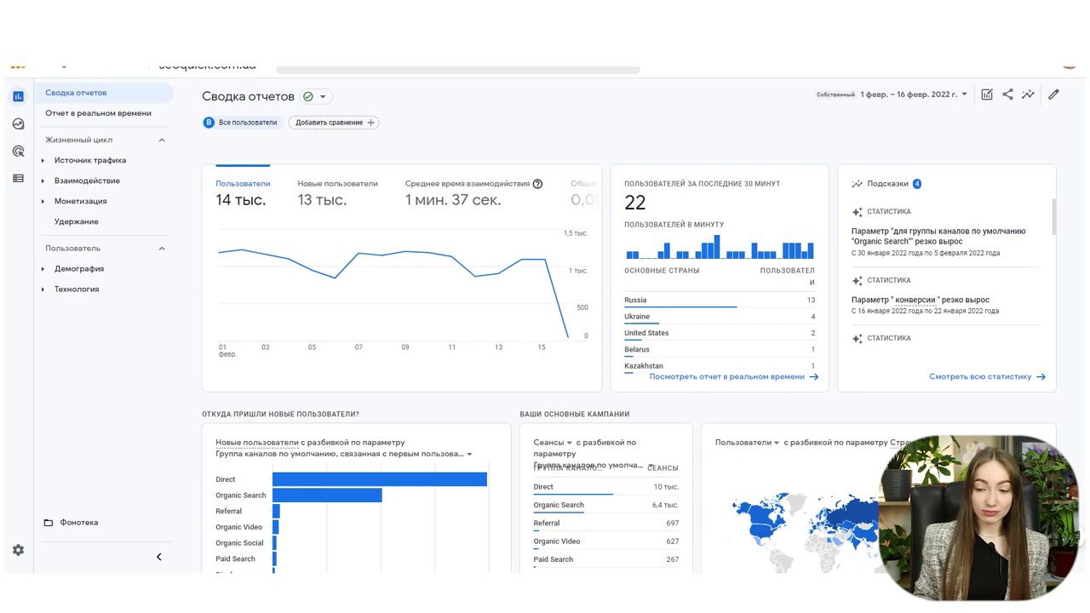
Open the new users' traffic sources report and examine its channel charts, daily dynamics and metrics table.
{"action": "scroll", "coordinate": [451, 175], "scroll_direction": "down", "scroll_amount": 2}
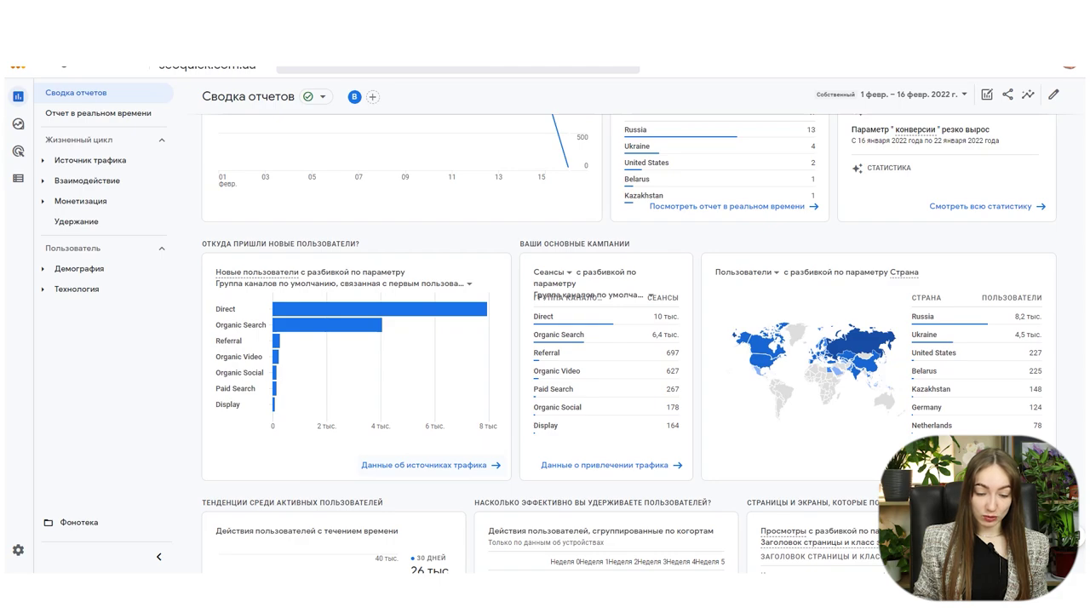
{"action": "left_click", "coordinate": [446, 466]}
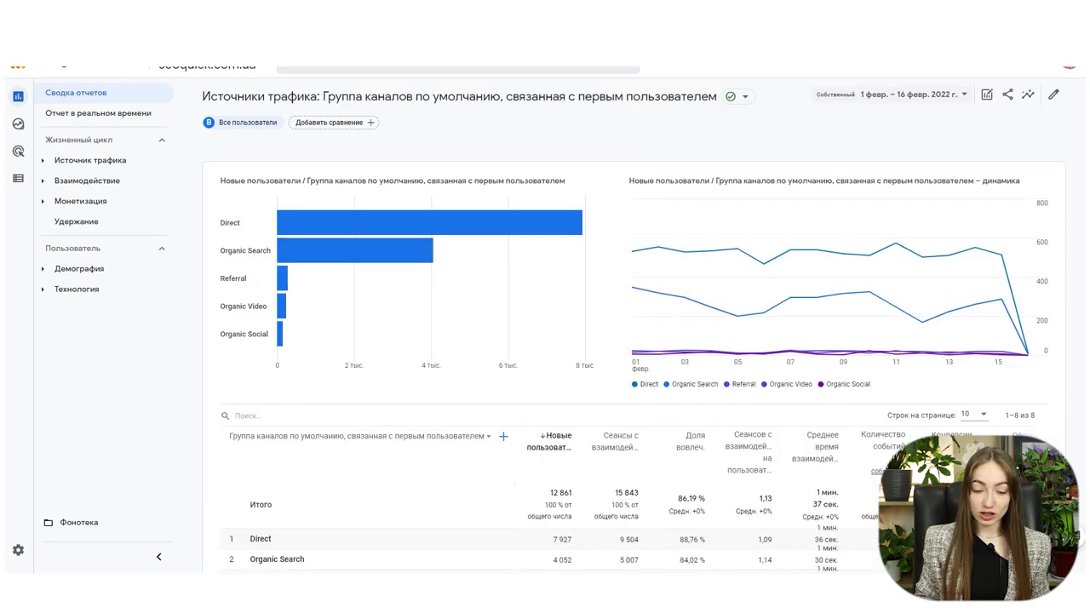
{"action": "mouse_move", "coordinate": [319, 248]}
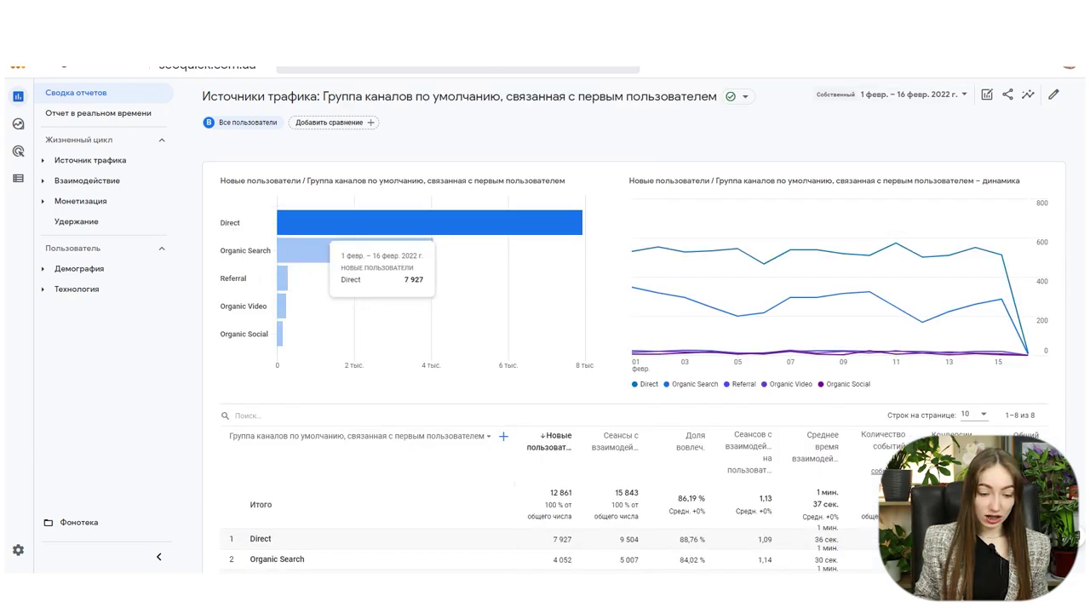
{"action": "mouse_move", "coordinate": [282, 275]}
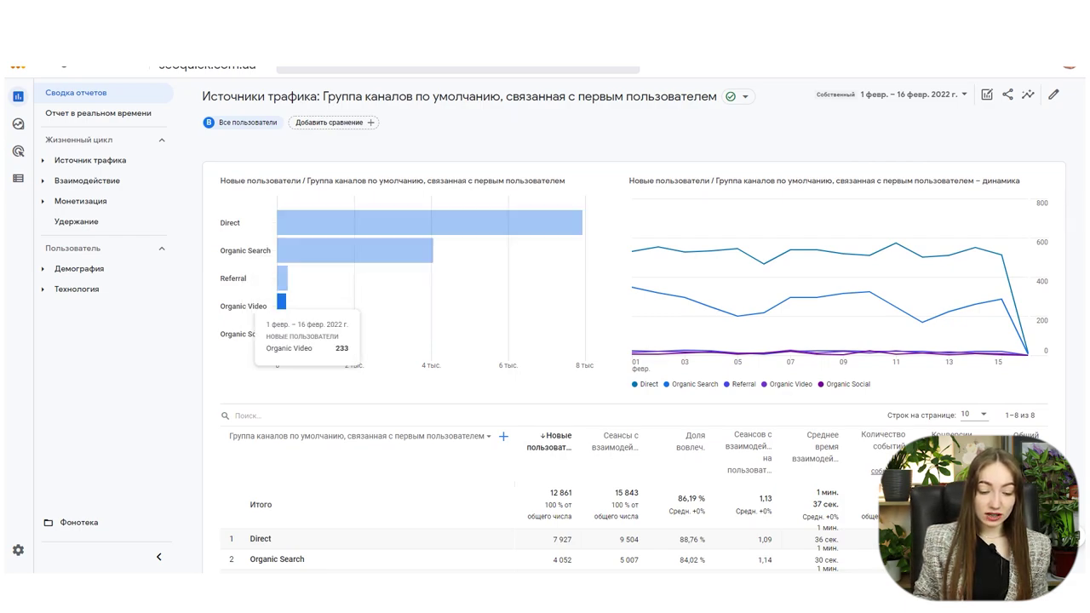
{"action": "scroll", "coordinate": [281, 332], "scroll_direction": "down", "scroll_amount": 1}
{"action": "mouse_move", "coordinate": [896, 255]}
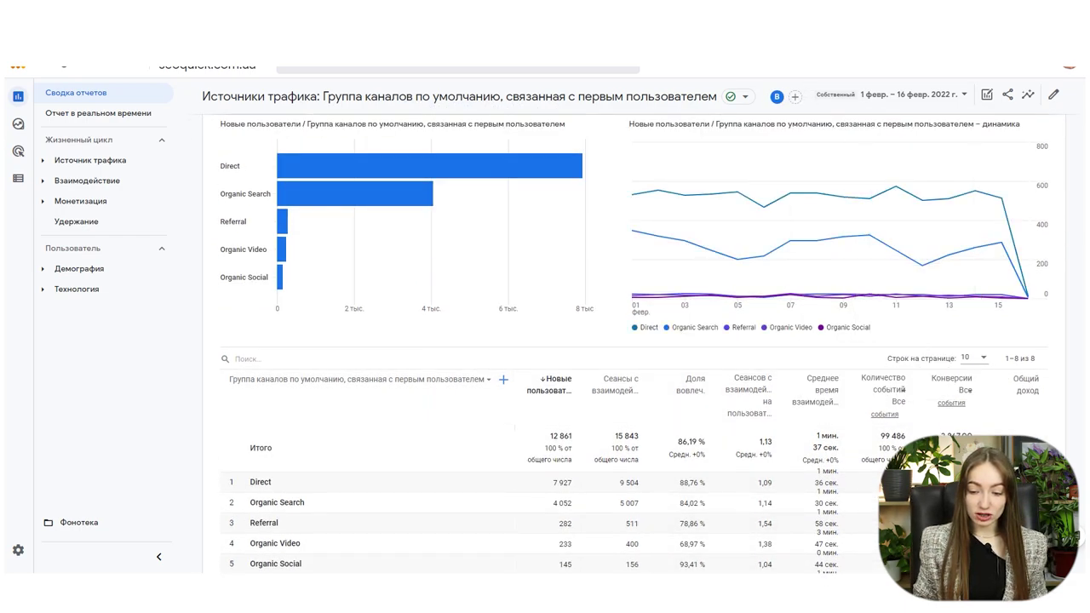
{"action": "scroll", "coordinate": [896, 255], "scroll_direction": "up", "scroll_amount": 1}
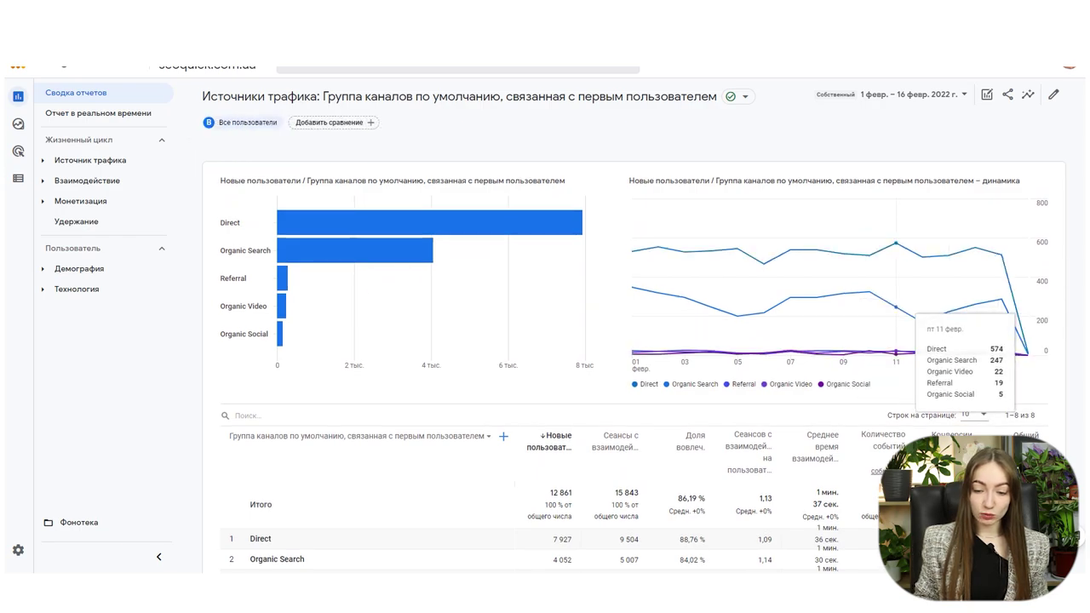
{"action": "scroll", "coordinate": [895, 306], "scroll_direction": "down", "scroll_amount": 3}
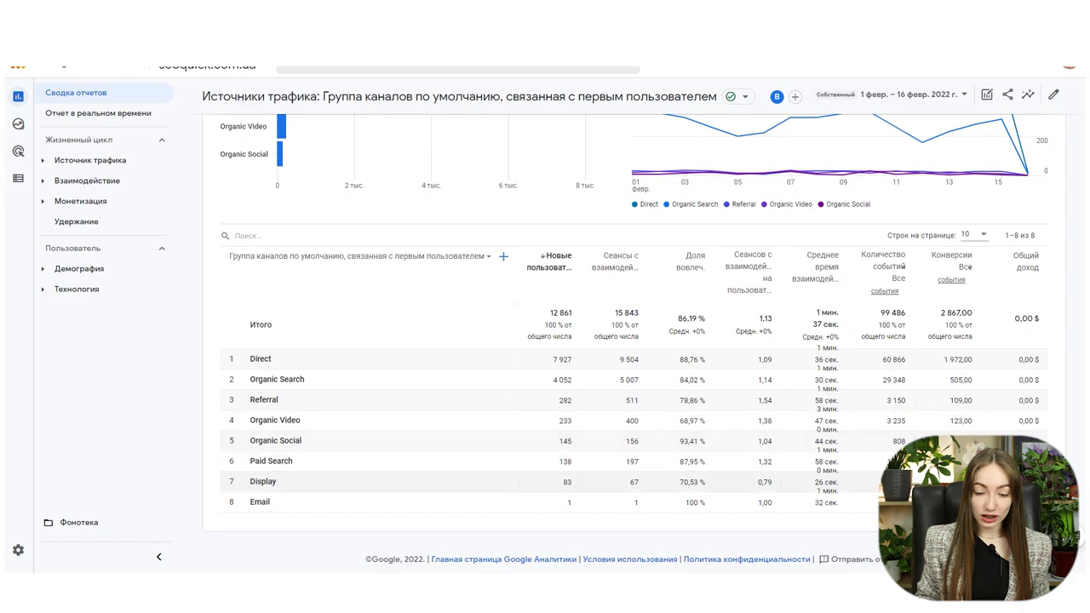
{"action": "mouse_move", "coordinate": [549, 261]}
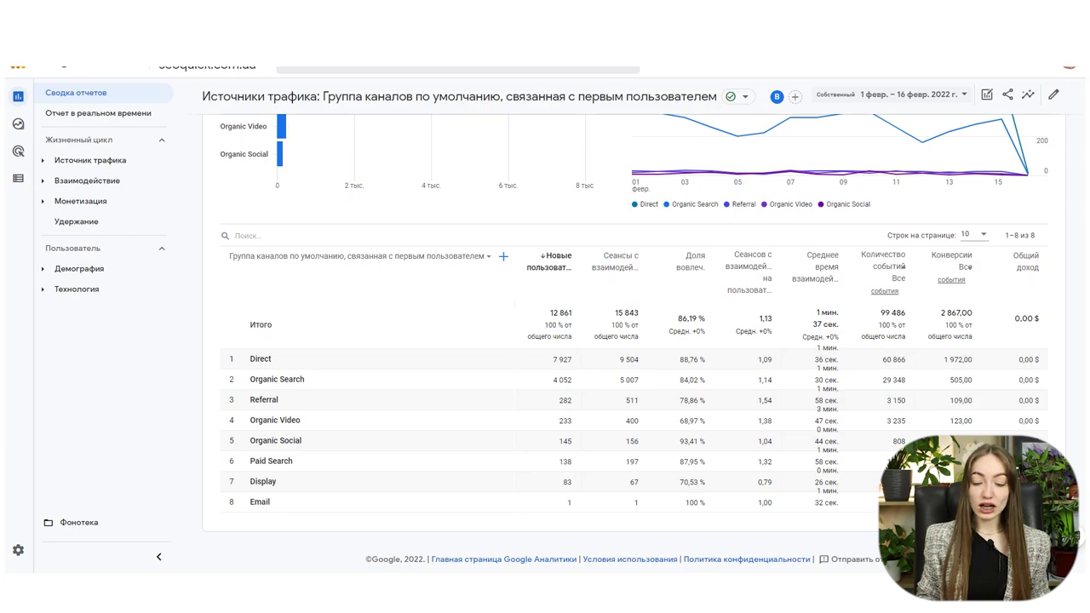
Return to the reports overview and open the country demographics report to examine its user charts and metrics table.
{"action": "key", "text": "alt+Left"}
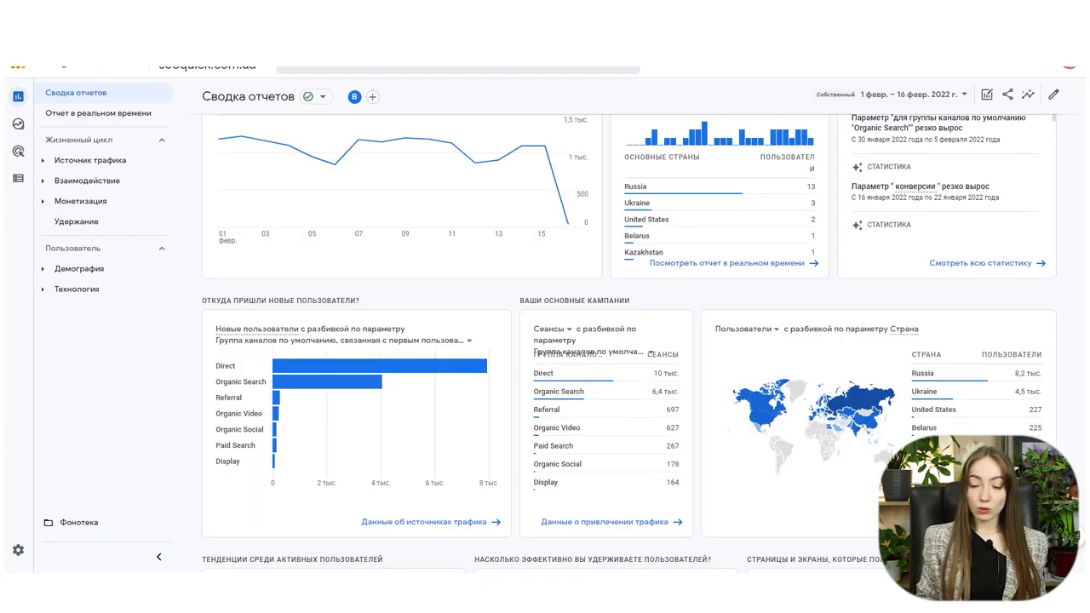
{"action": "scroll", "coordinate": [629, 341], "scroll_direction": "down", "scroll_amount": 1}
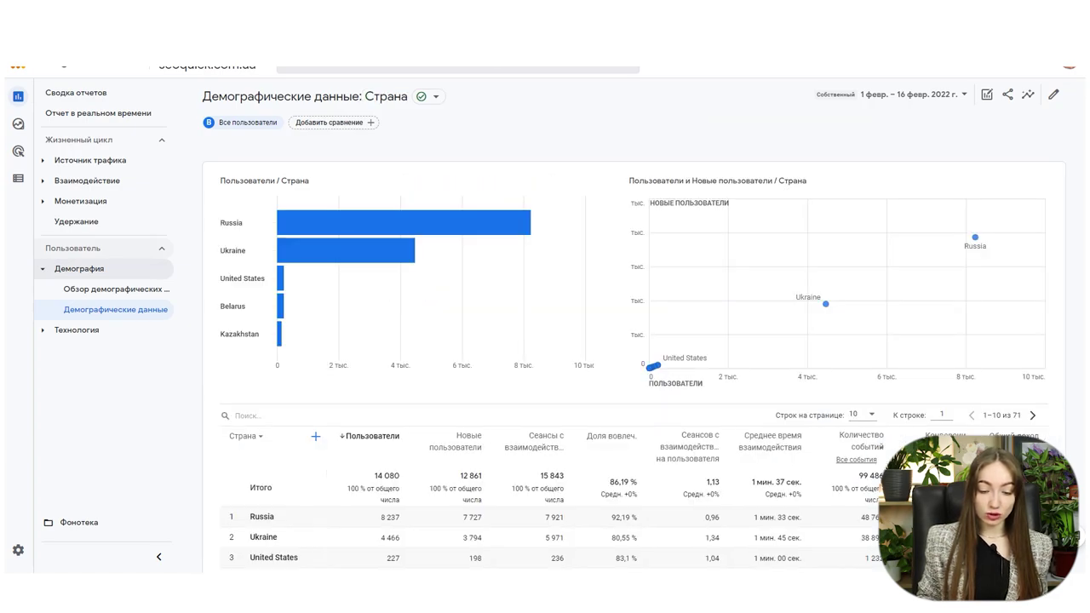
{"action": "mouse_move", "coordinate": [443, 223]}
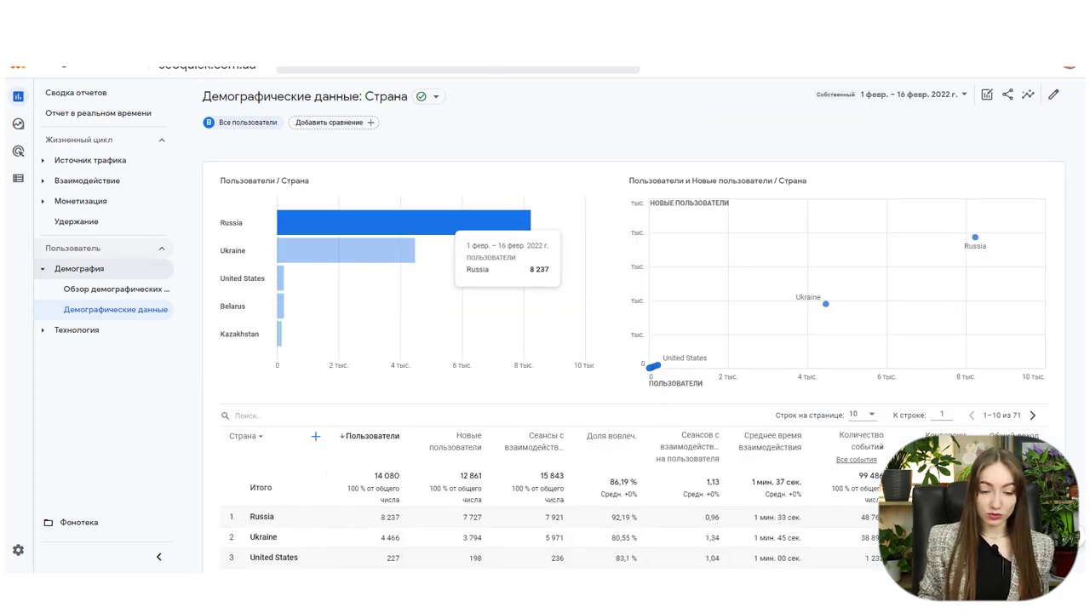
{"action": "mouse_move", "coordinate": [401, 251]}
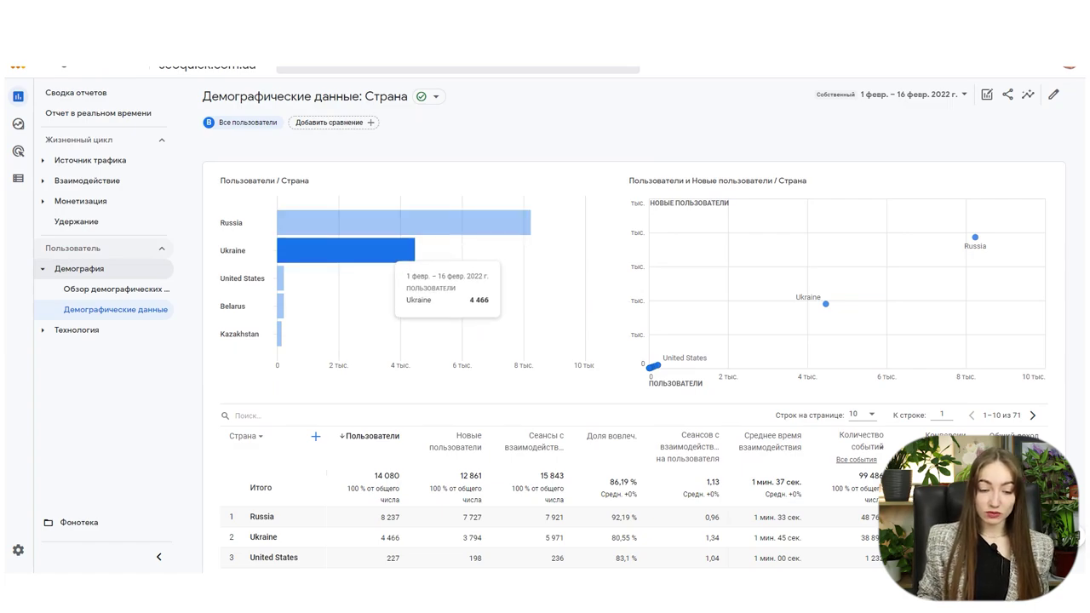
{"action": "scroll", "coordinate": [409, 255], "scroll_direction": "down", "scroll_amount": 1}
{"action": "scroll", "coordinate": [450, 340], "scroll_direction": "down", "scroll_amount": 1}
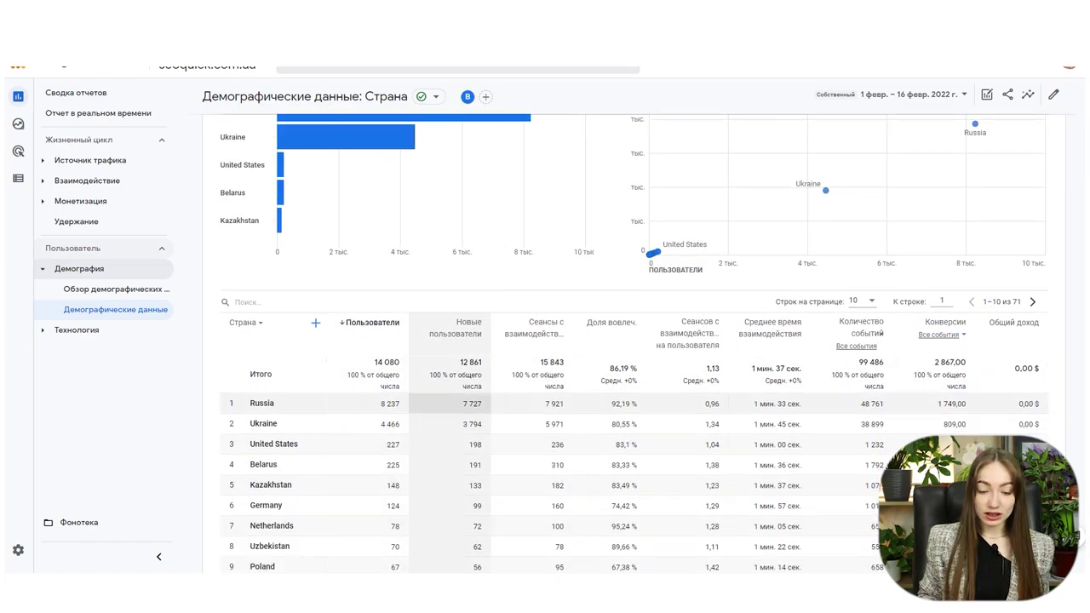
{"action": "scroll", "coordinate": [450, 341], "scroll_direction": "down", "scroll_amount": 1}
{"action": "scroll", "coordinate": [449, 340], "scroll_direction": "down", "scroll_amount": 1}
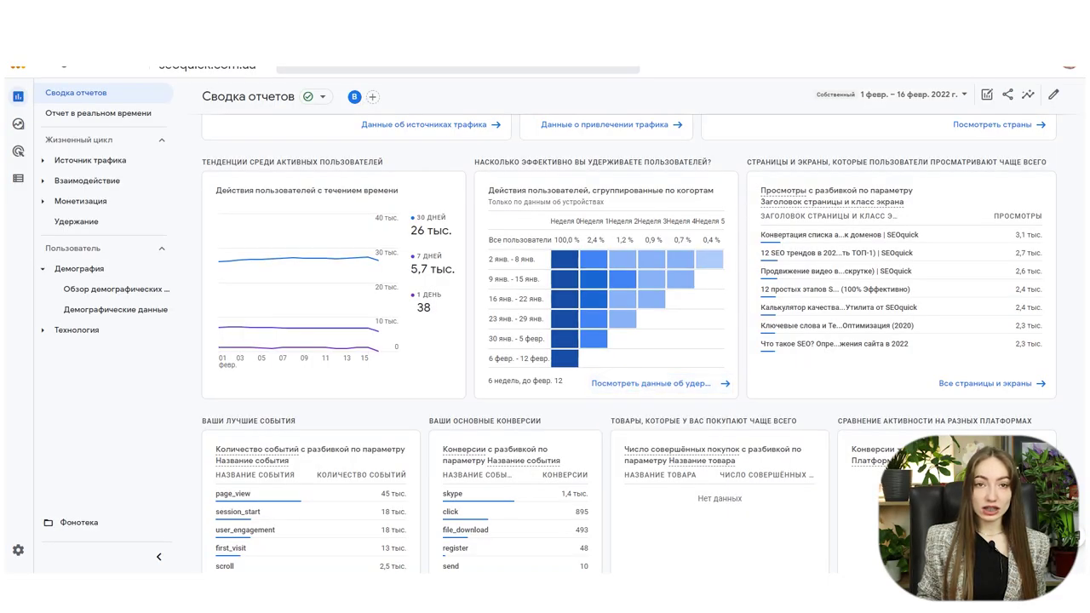
Open the retention overview from its cohort card and examine the new and returning users, cohort retention and engagement charts.
{"action": "left_click", "coordinate": [662, 382]}
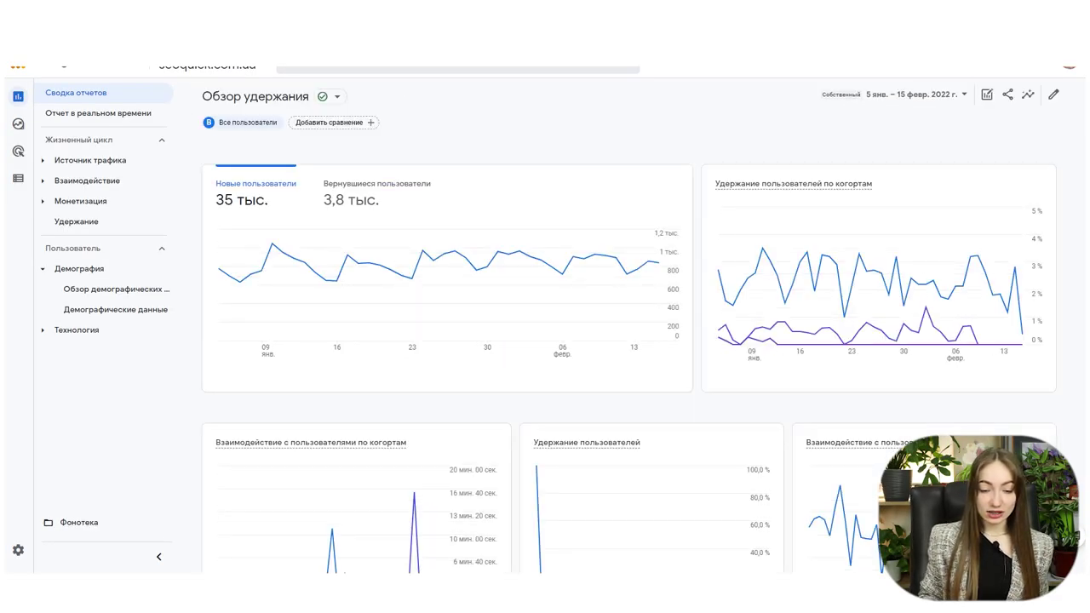
{"action": "left_click", "coordinate": [406, 189]}
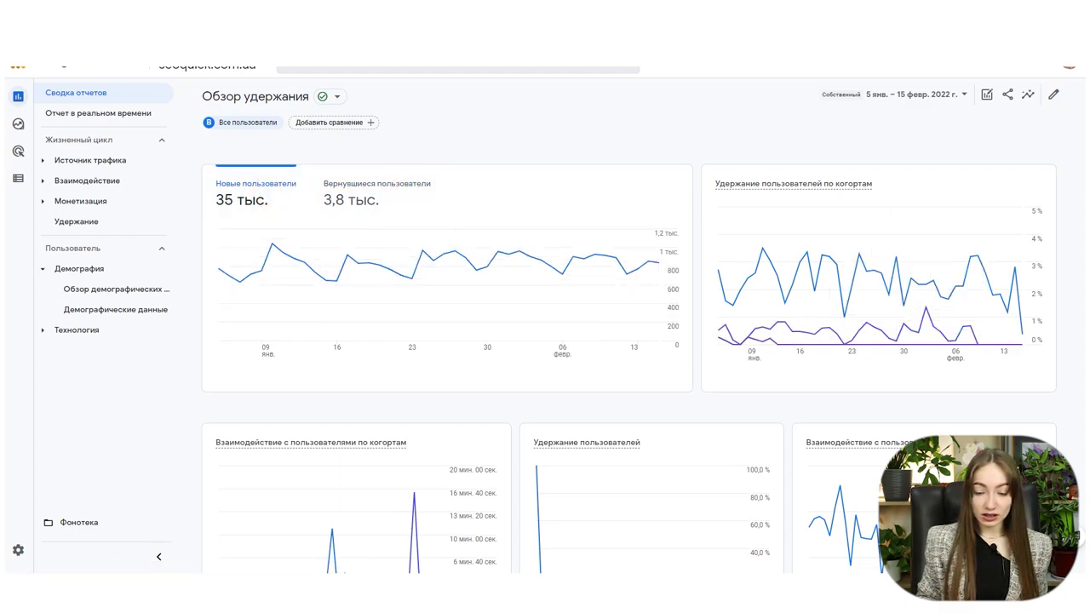
{"action": "scroll", "coordinate": [429, 324], "scroll_direction": "down", "scroll_amount": 3}
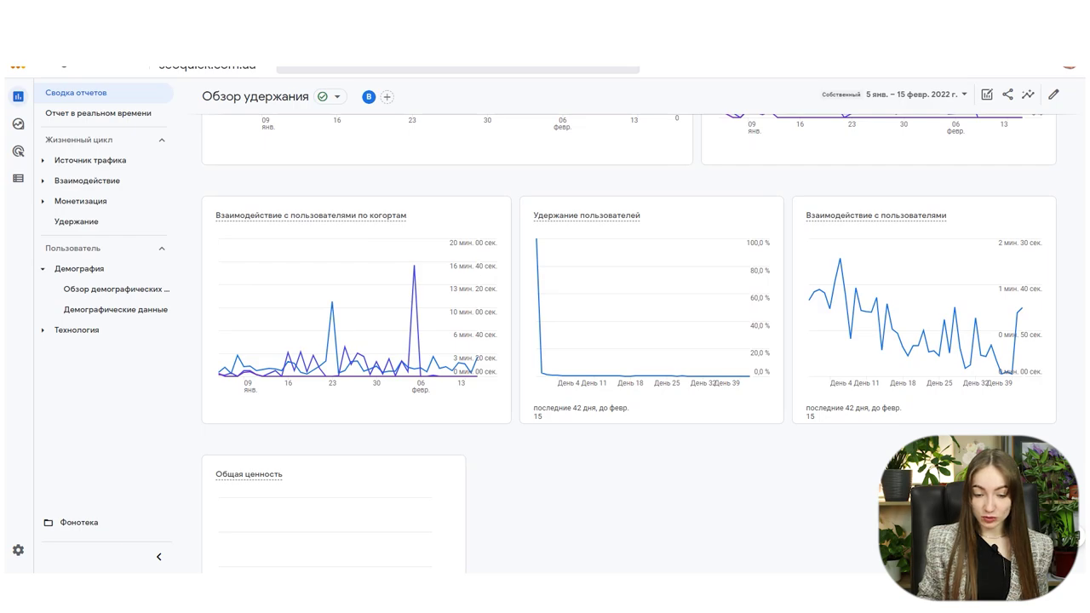
{"action": "scroll", "coordinate": [698, 357], "scroll_direction": "down", "scroll_amount": 2}
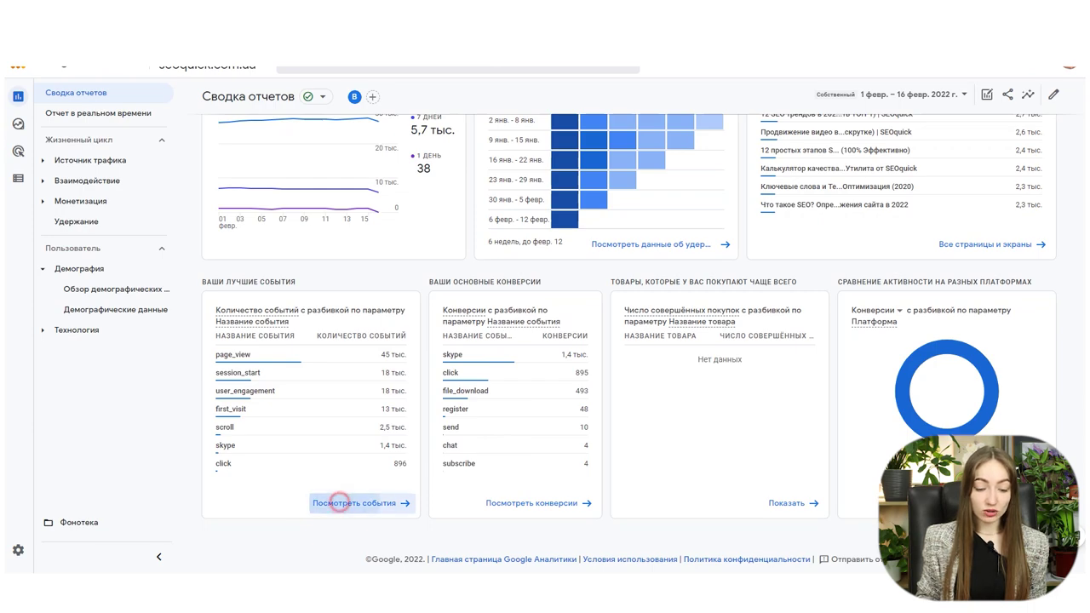
Open the events report from the overview, examine its charts and event table, and return to the reports overview.
{"action": "left_click", "coordinate": [356, 503]}
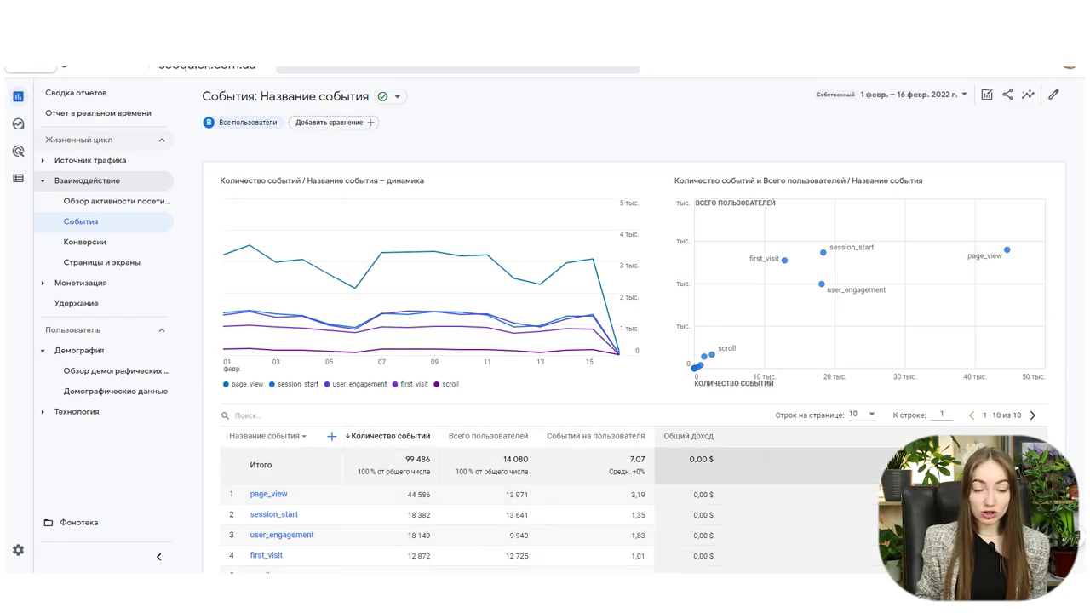
{"action": "scroll", "coordinate": [633, 341], "scroll_direction": "down", "scroll_amount": 1}
{"action": "scroll", "coordinate": [632, 341], "scroll_direction": "down", "scroll_amount": 1}
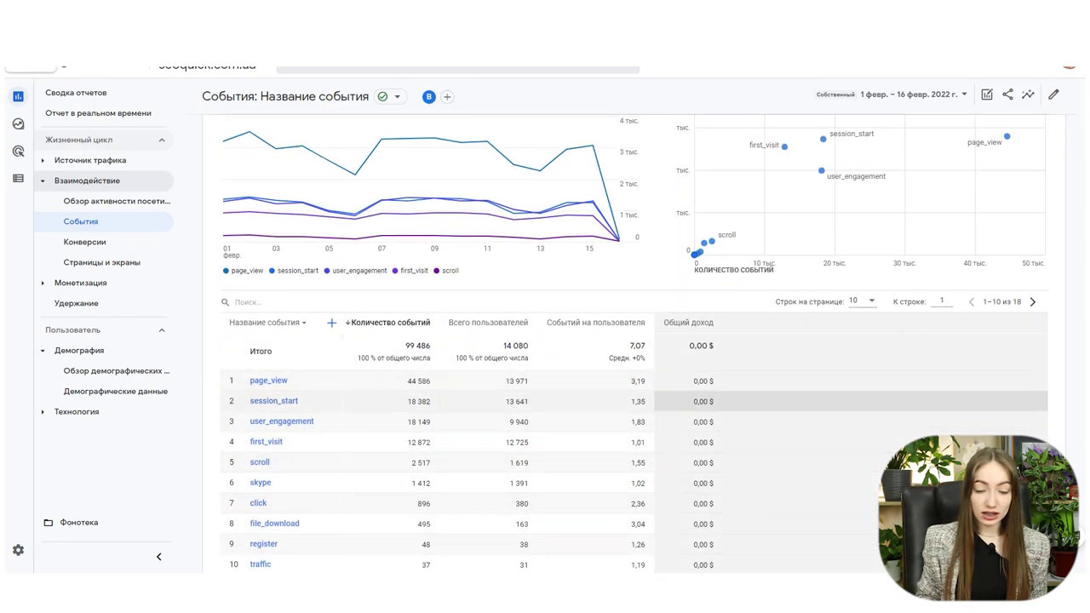
{"action": "key", "text": "alt+Left"}
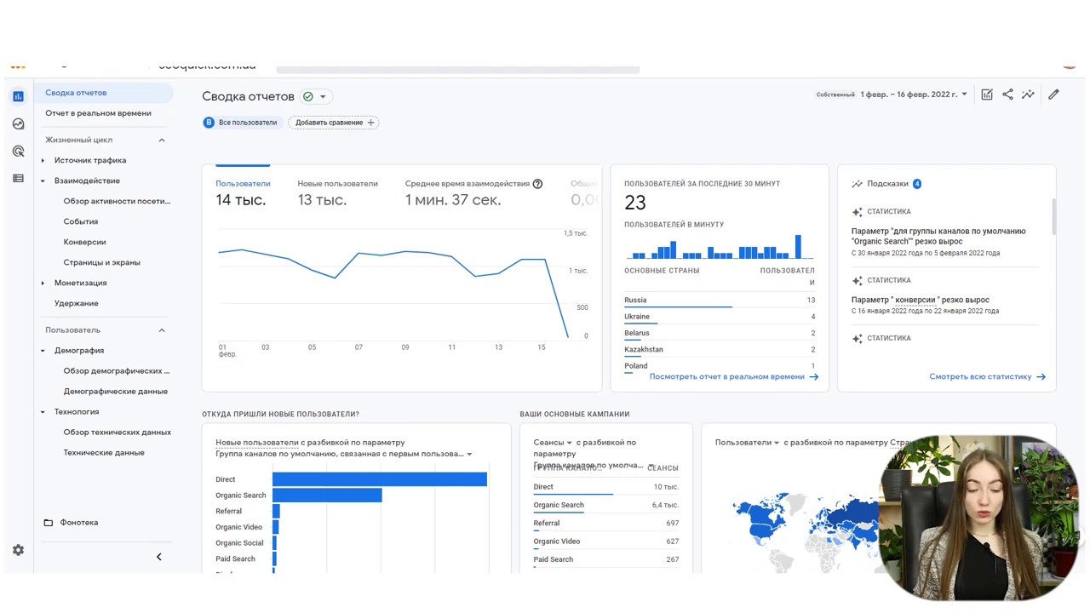
{"action": "scroll", "coordinate": [630, 346], "scroll_direction": "down", "scroll_amount": 1}
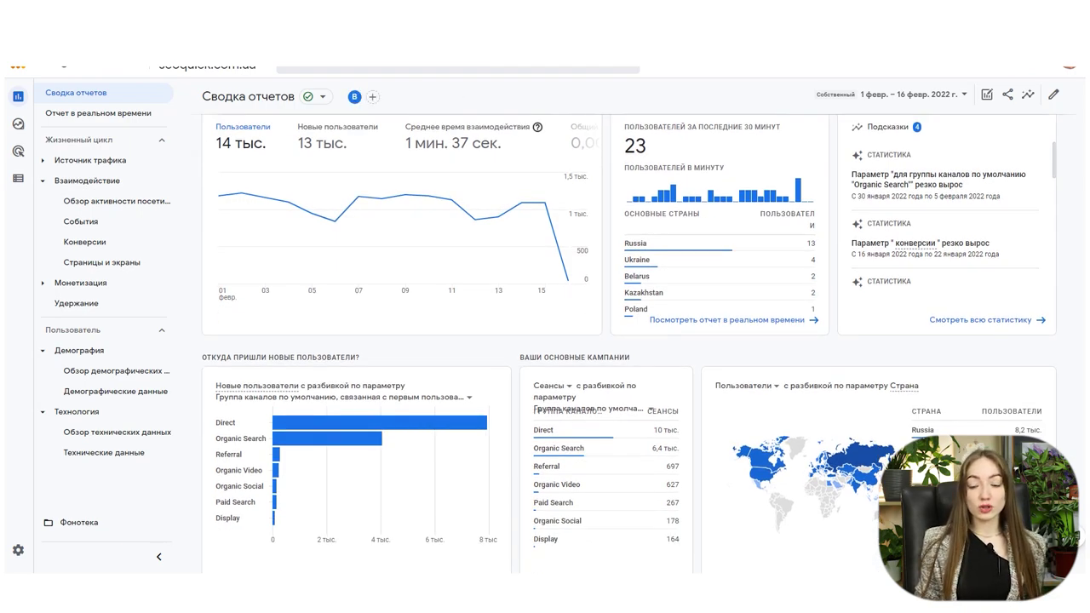
{"action": "scroll", "coordinate": [629, 341], "scroll_direction": "up", "scroll_amount": 1}
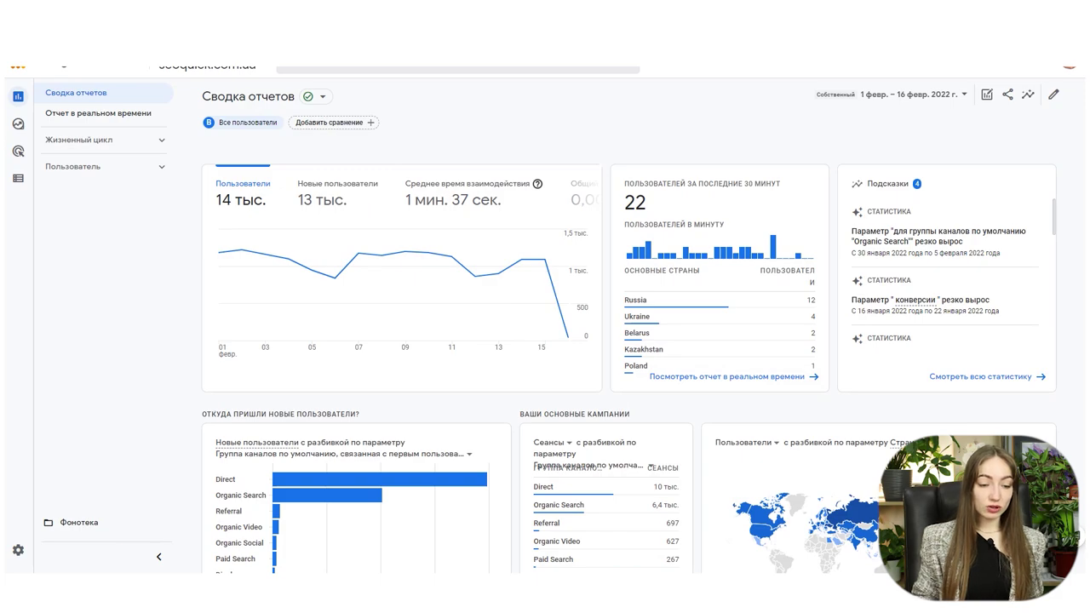
Look at the report groups inside the Life cycle and User sections, leaving both sections collapsed.
{"action": "left_click", "coordinate": [146, 141]}
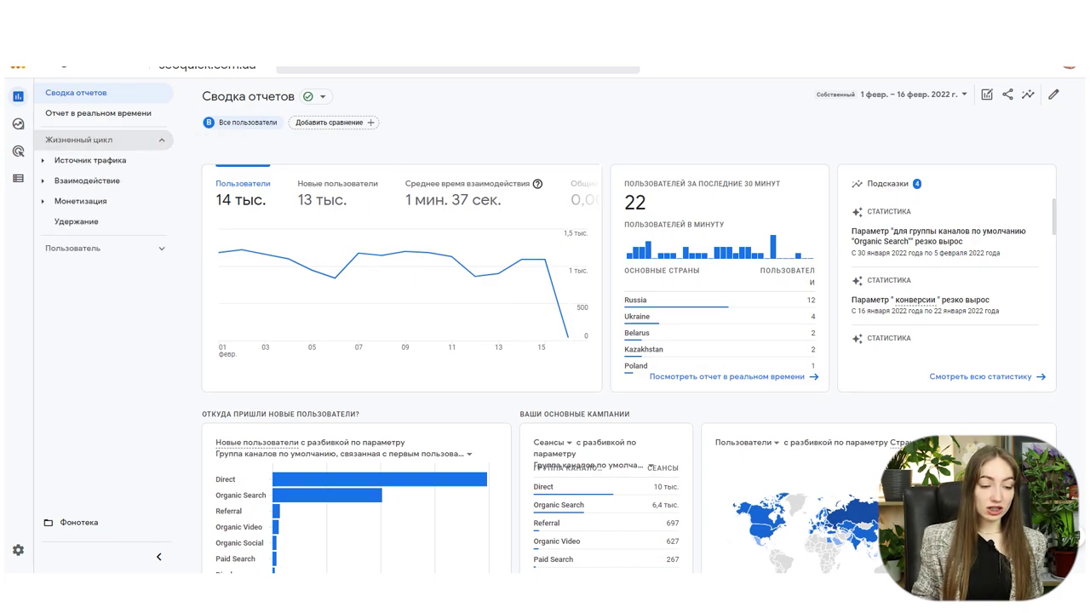
{"action": "left_click", "coordinate": [146, 139]}
{"action": "left_click", "coordinate": [134, 167]}
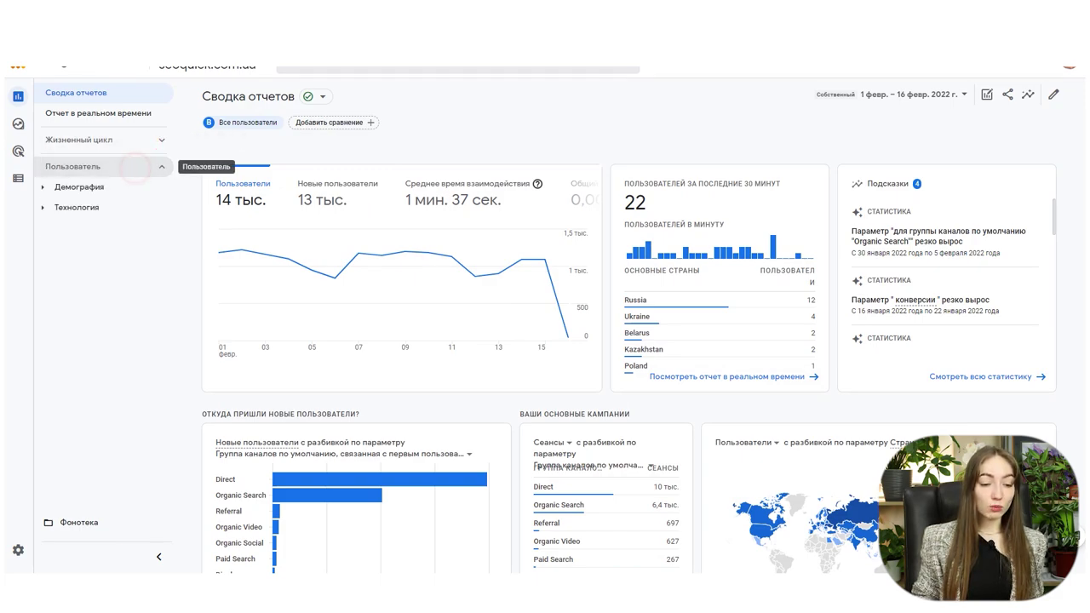
{"action": "left_click", "coordinate": [134, 167]}
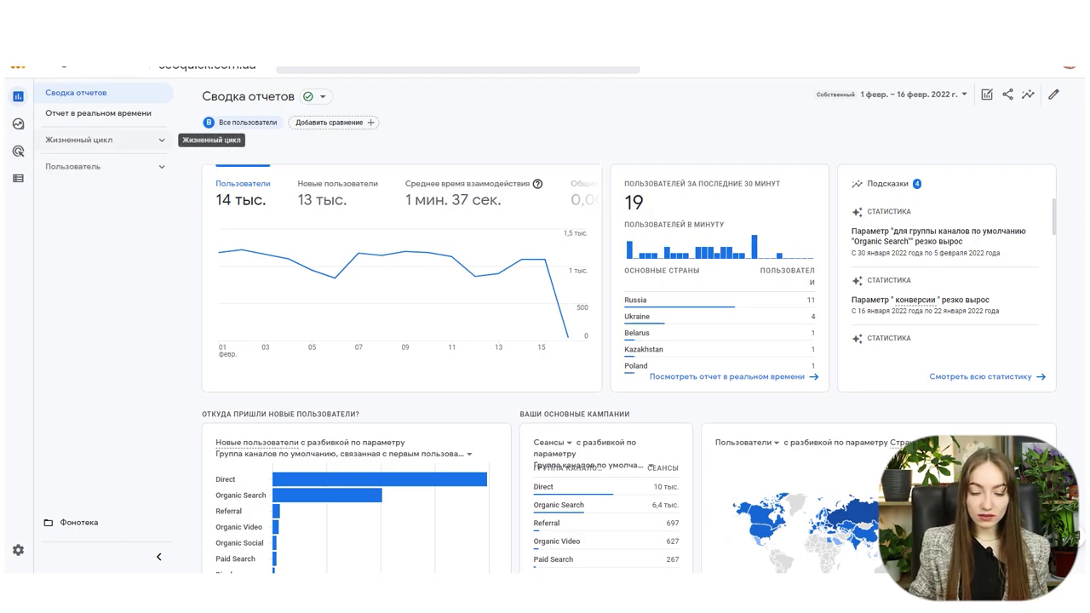
Expand the Life cycle section with its traffic source, engagement and monetization groups to list all their reports.
{"action": "left_click", "coordinate": [140, 140]}
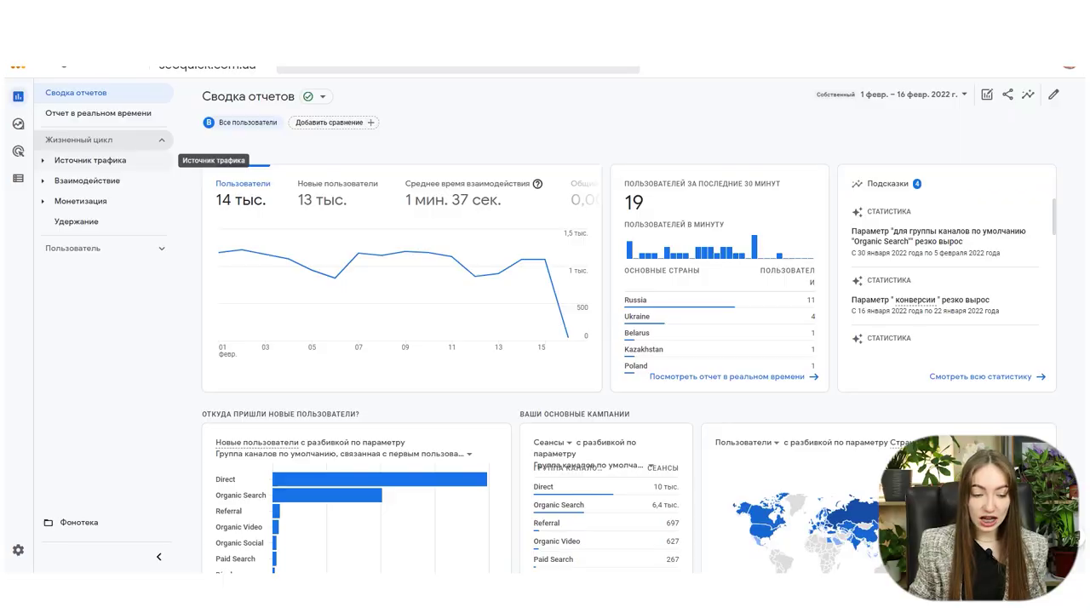
{"action": "left_click", "coordinate": [47, 161]}
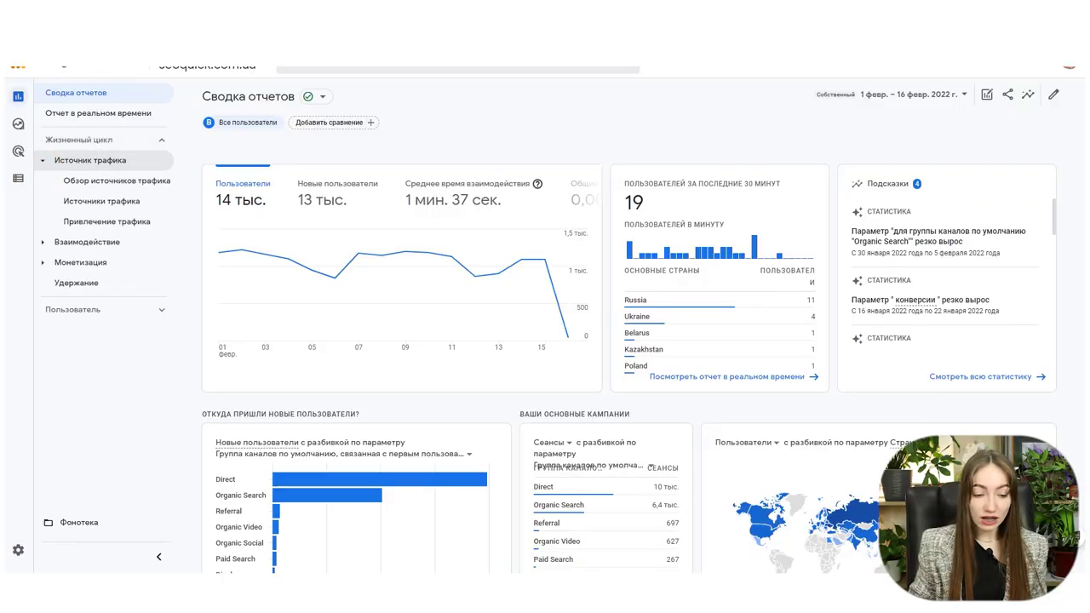
{"action": "left_click", "coordinate": [46, 243]}
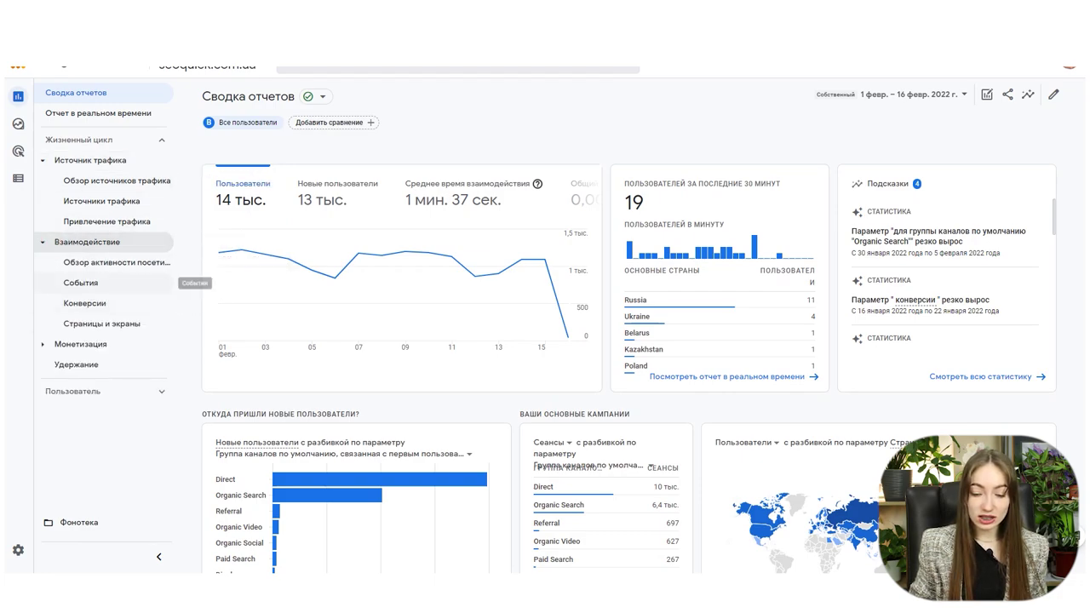
{"action": "left_click", "coordinate": [43, 344]}
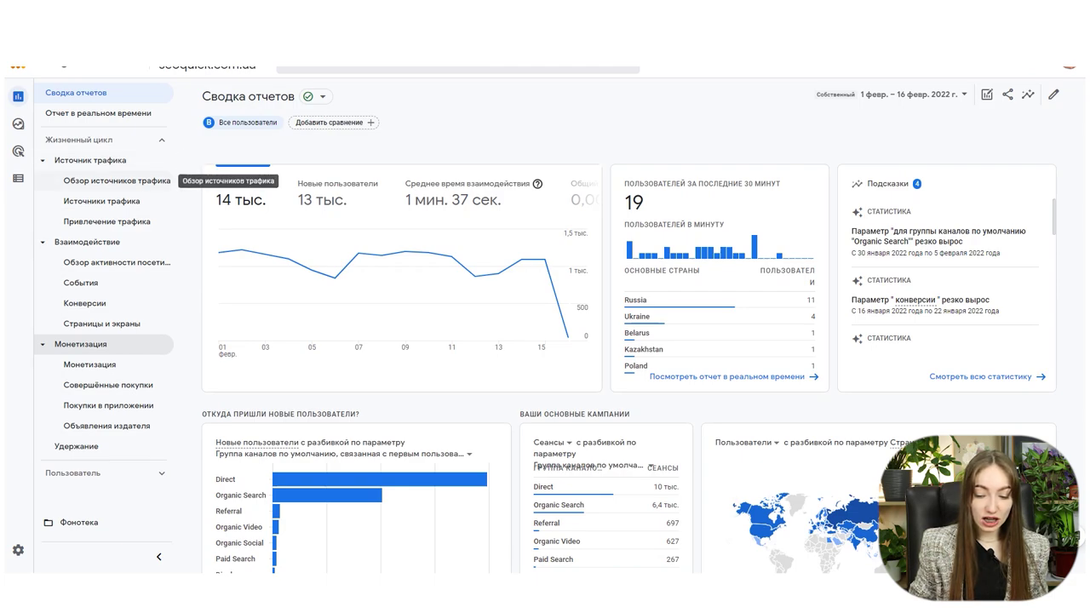
Open the traffic sources overview and examine its user, channel, session and Google Ads campaign cards.
{"action": "left_click", "coordinate": [116, 181]}
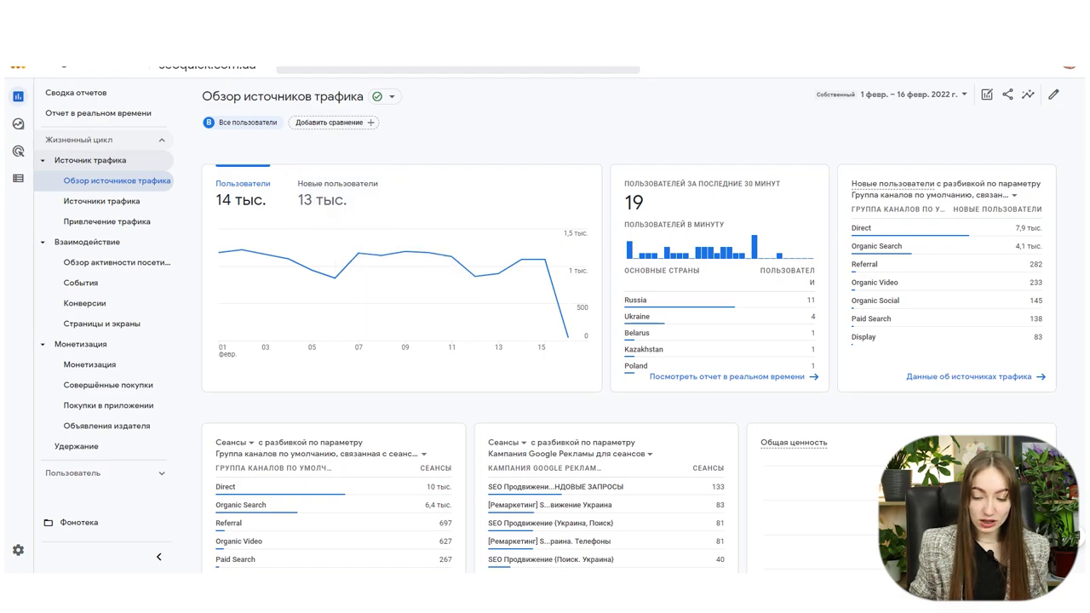
{"action": "scroll", "coordinate": [357, 421], "scroll_direction": "down", "scroll_amount": 1}
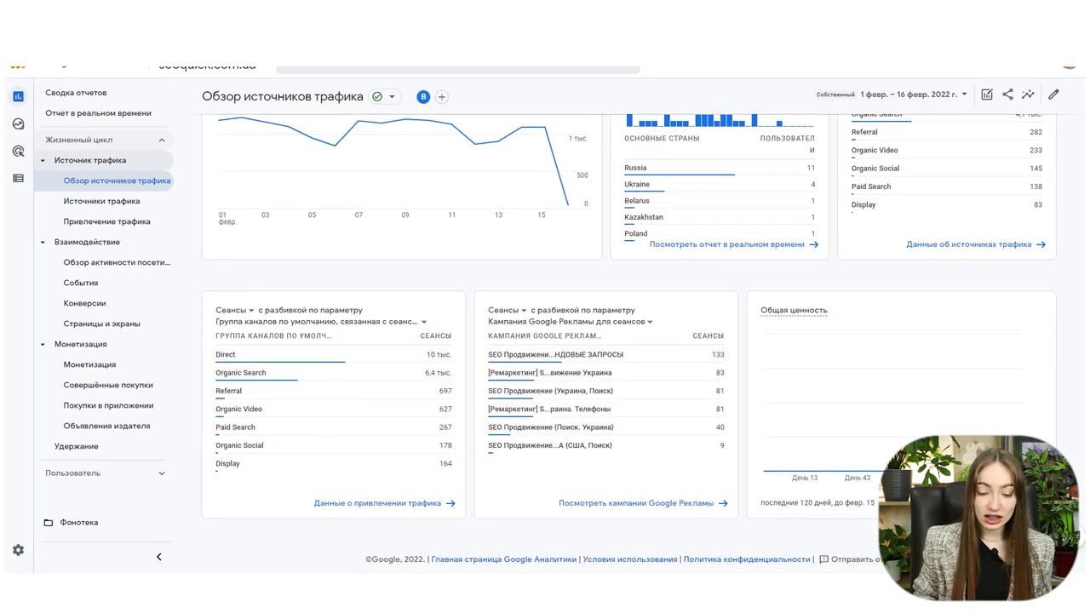
{"action": "scroll", "coordinate": [808, 391], "scroll_direction": "up", "scroll_amount": 3}
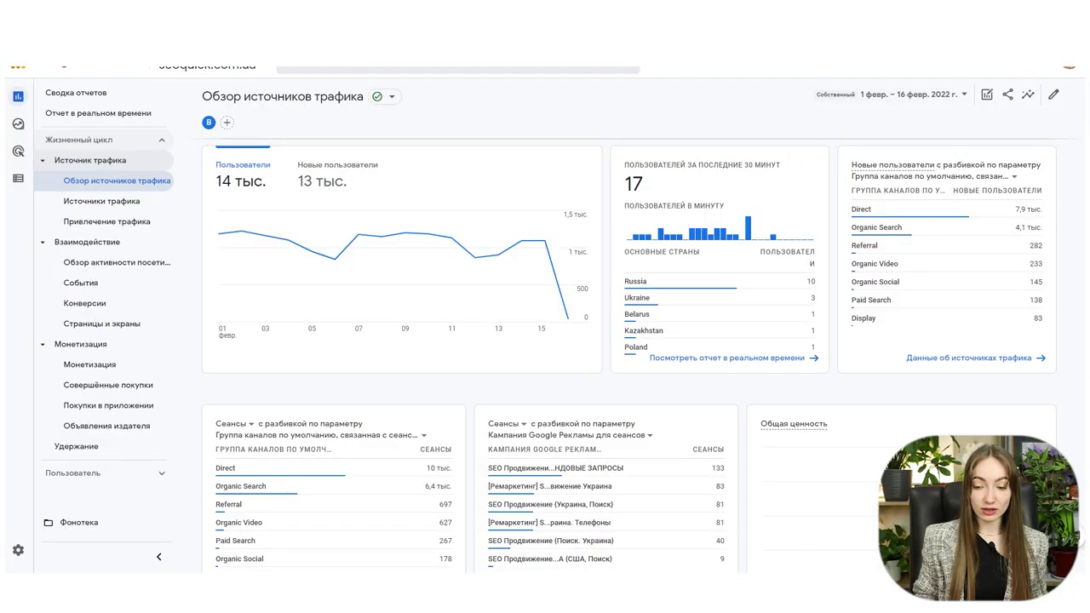
Examine the channel chart and engagement time column of the traffic sources report, and open the traffic acquisition report.
{"action": "left_click", "coordinate": [101, 201]}
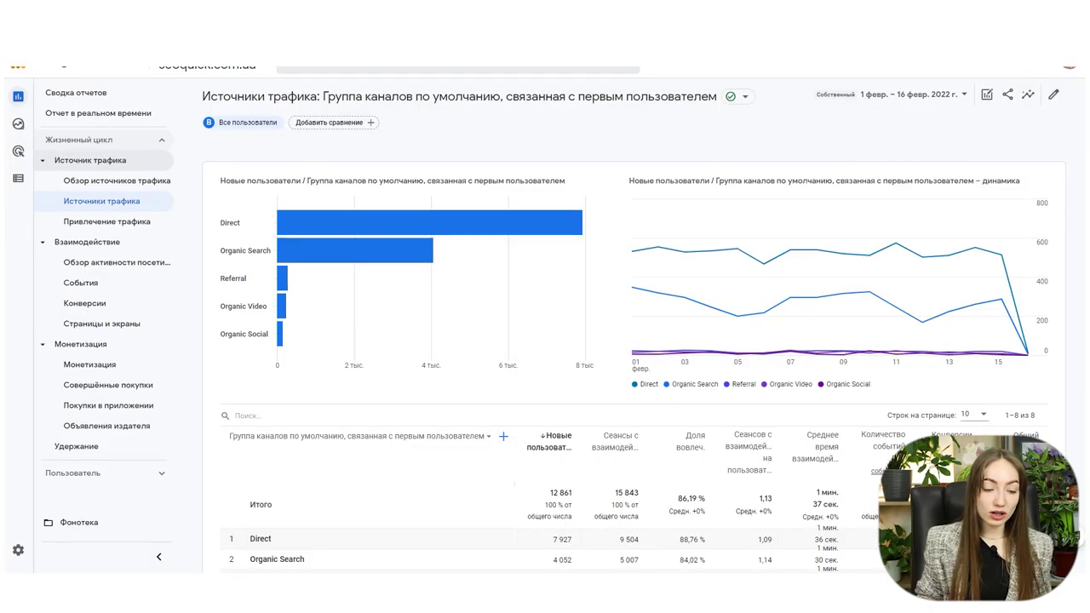
{"action": "mouse_move", "coordinate": [289, 223]}
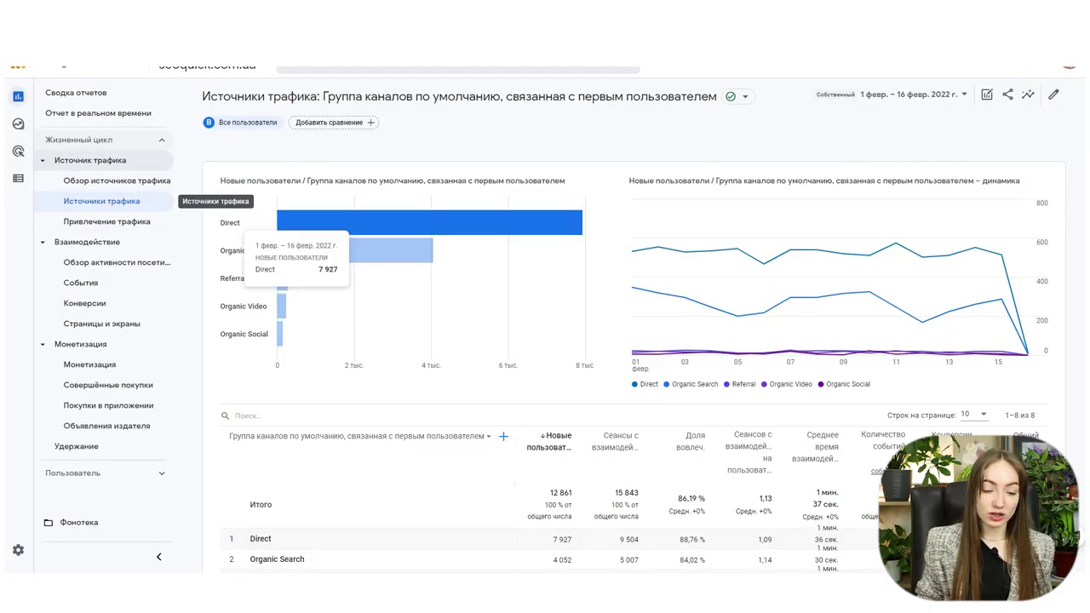
{"action": "scroll", "coordinate": [630, 340], "scroll_direction": "down", "scroll_amount": 1}
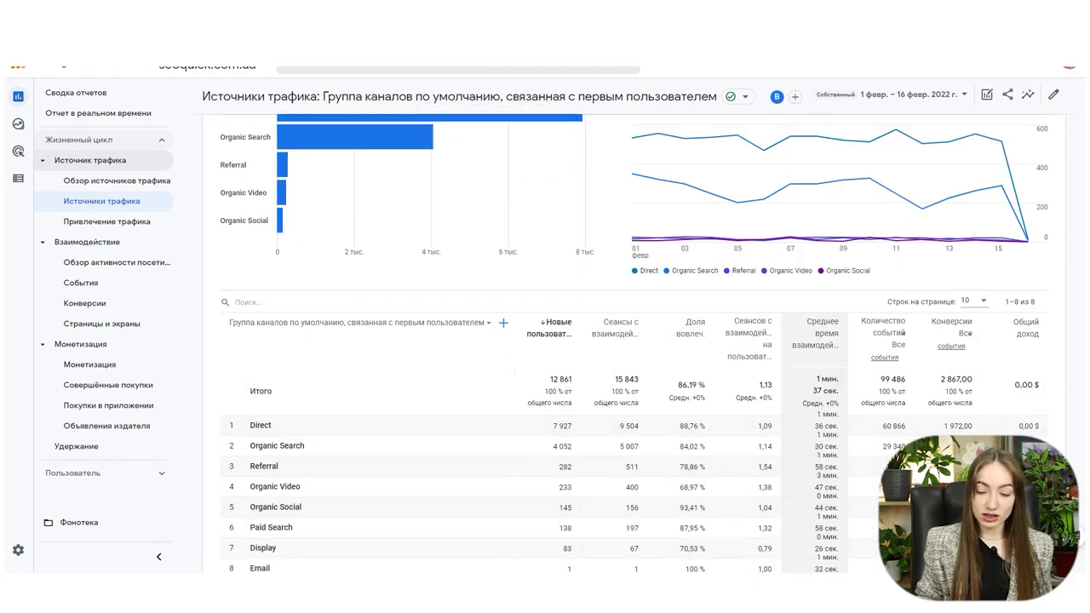
{"action": "mouse_move", "coordinate": [822, 332]}
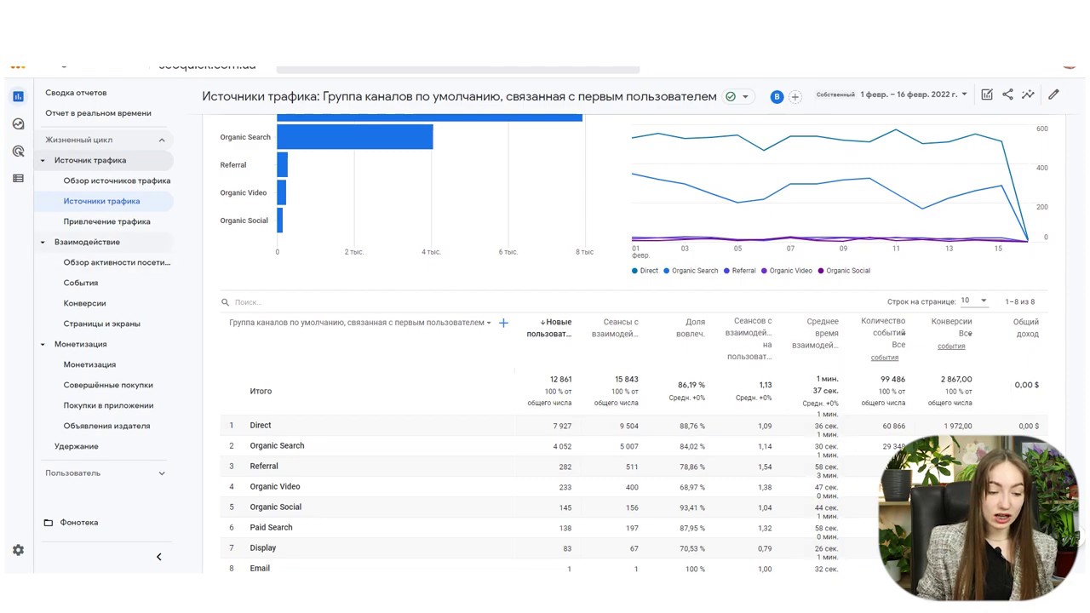
{"action": "left_click", "coordinate": [107, 222]}
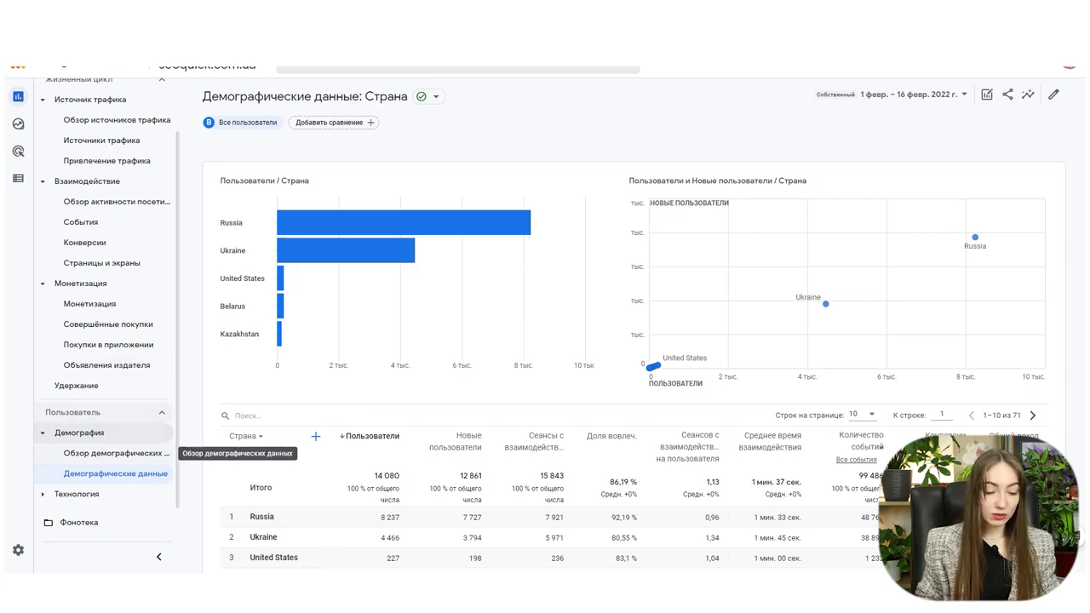
View the demographics overview with its country, city, gender, interests and age cards, and the detailed demographics table by country.
{"action": "left_click", "coordinate": [134, 454]}
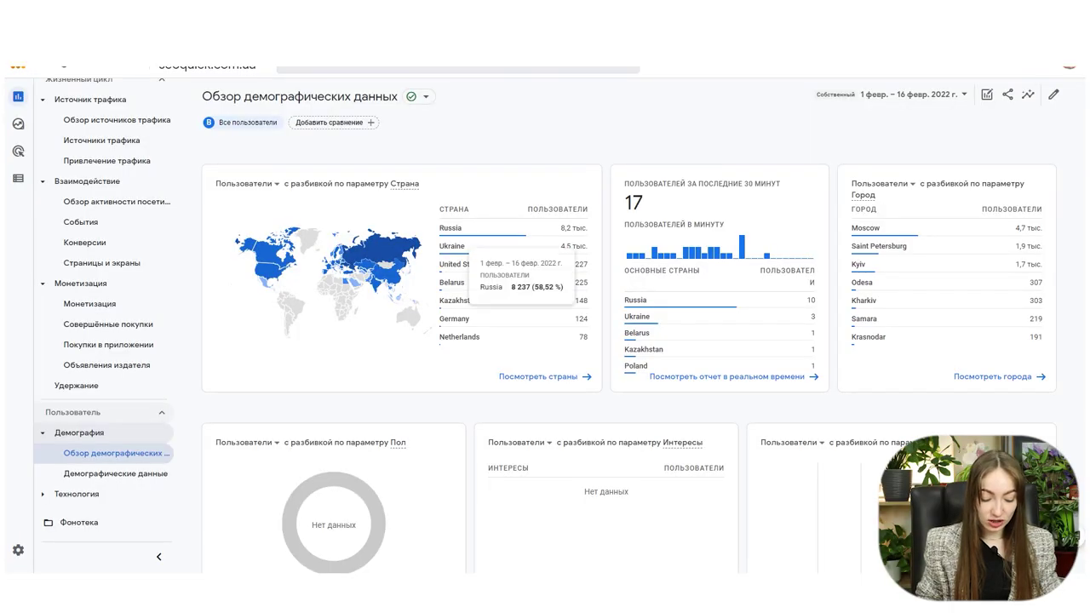
{"action": "scroll", "coordinate": [493, 290], "scroll_direction": "down", "scroll_amount": 2}
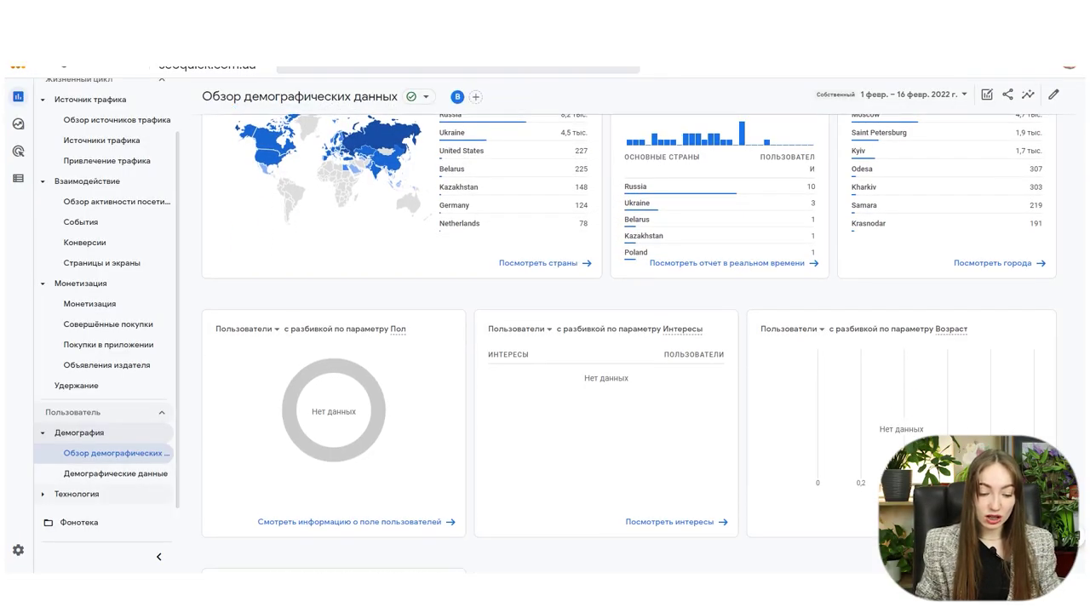
{"action": "left_click", "coordinate": [115, 473]}
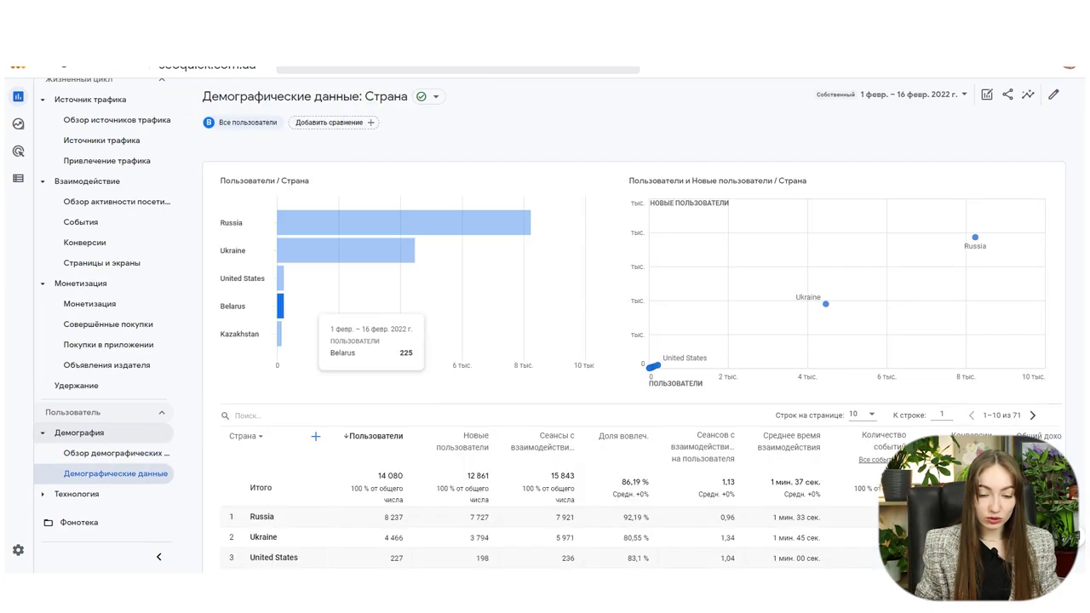
{"action": "scroll", "coordinate": [630, 341], "scroll_direction": "down", "scroll_amount": 2}
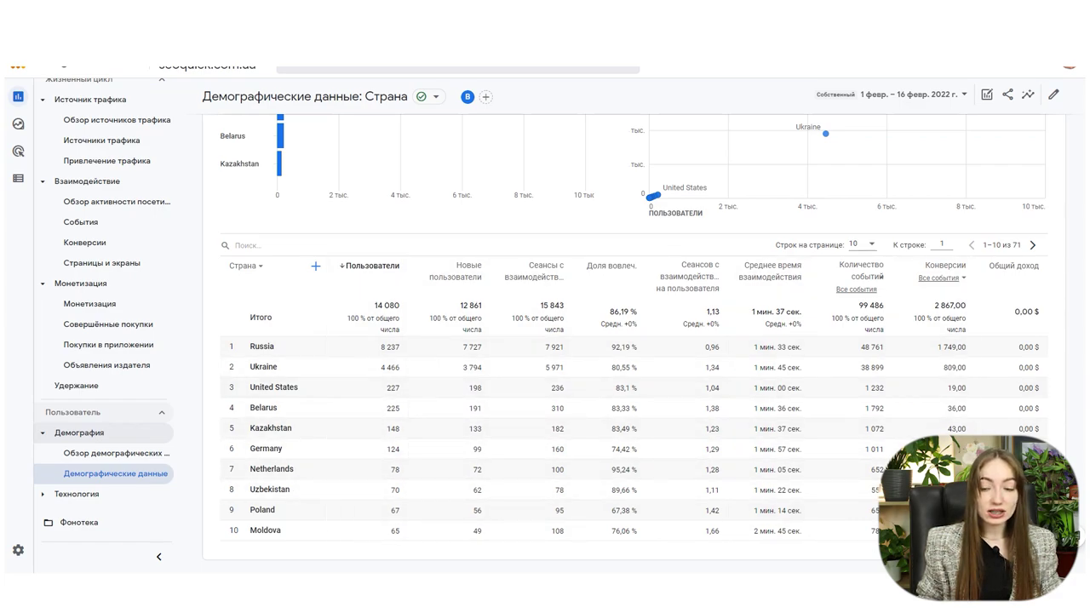
Expand the Technology section and examine its overview's platform, operating system, browser, device type and screen resolution cards.
{"action": "left_click", "coordinate": [77, 494]}
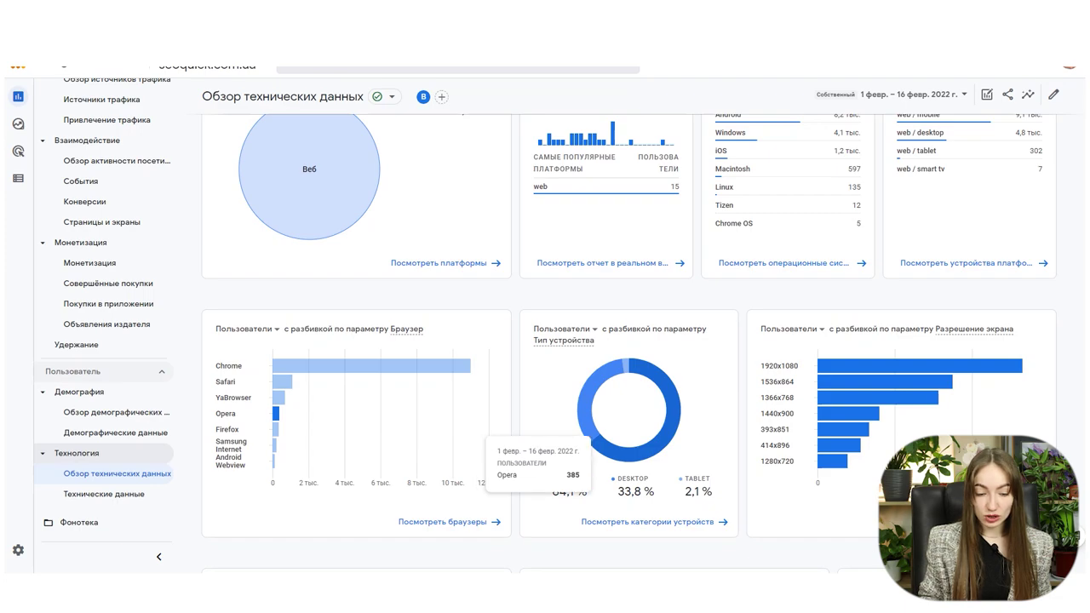
{"action": "scroll", "coordinate": [477, 426], "scroll_direction": "up", "scroll_amount": 1}
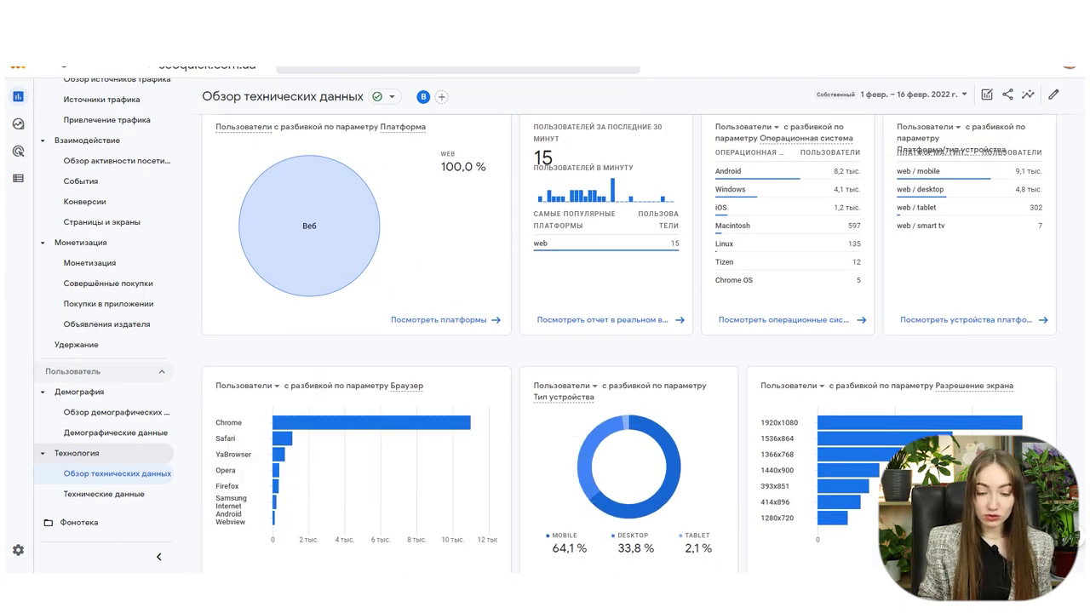
{"action": "mouse_move", "coordinate": [666, 494]}
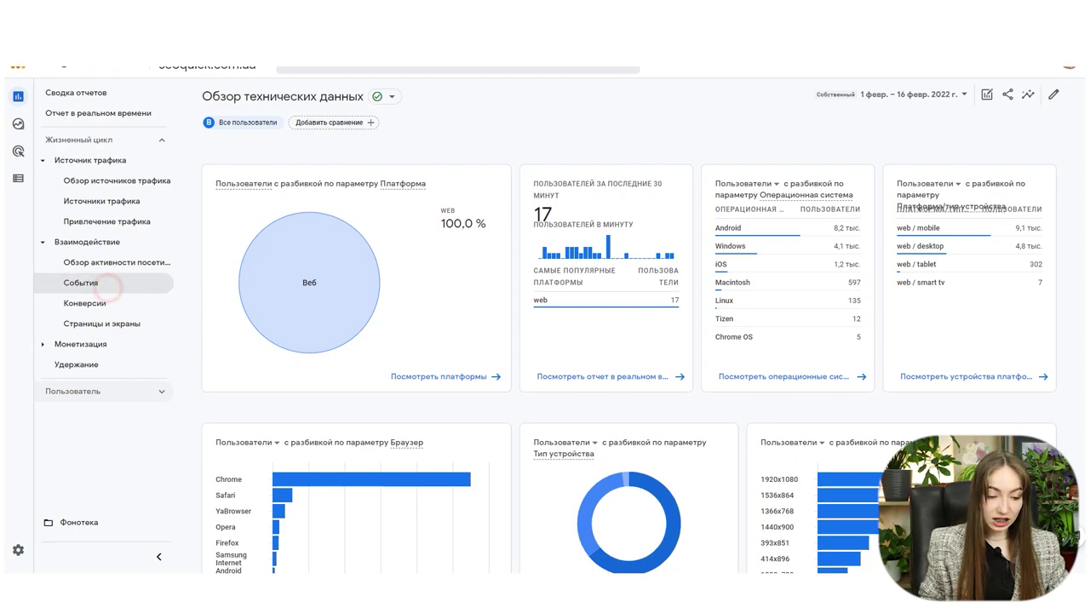
Examine the events report's trend chart and its table of event names, event counts, users and events per user.
{"action": "mouse_move", "coordinate": [298, 344]}
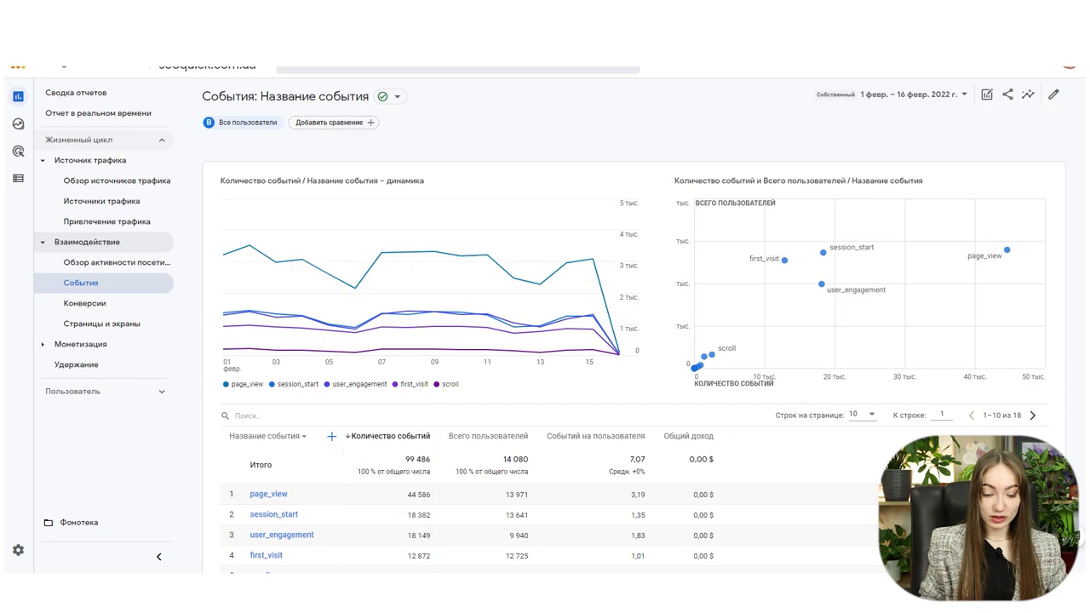
{"action": "scroll", "coordinate": [630, 340], "scroll_direction": "down", "scroll_amount": 2}
{"action": "scroll", "coordinate": [391, 409], "scroll_direction": "down", "scroll_amount": 1}
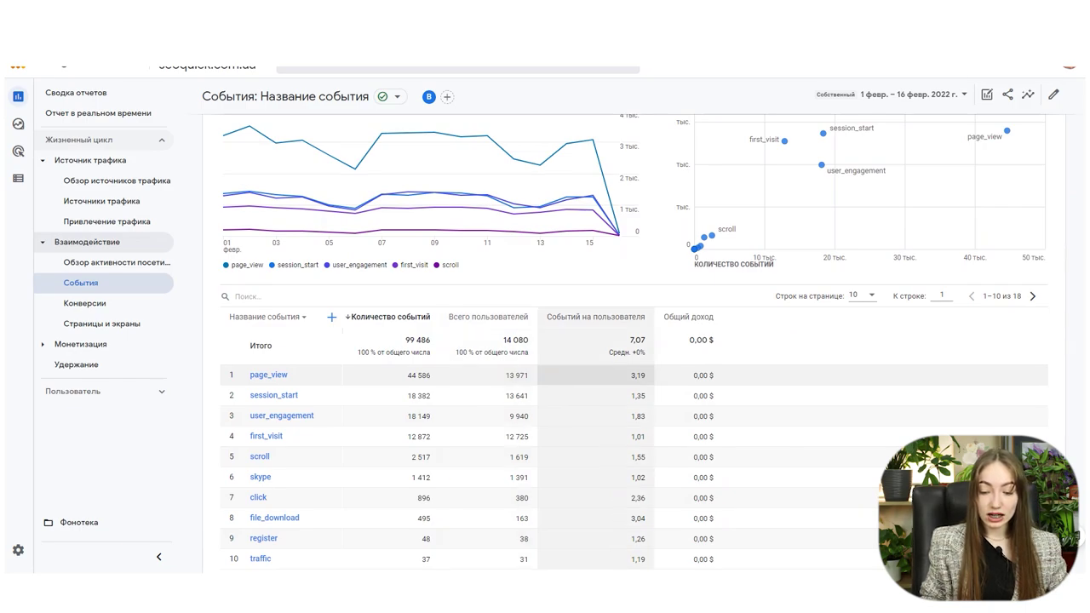
{"action": "scroll", "coordinate": [596, 374], "scroll_direction": "up", "scroll_amount": 2}
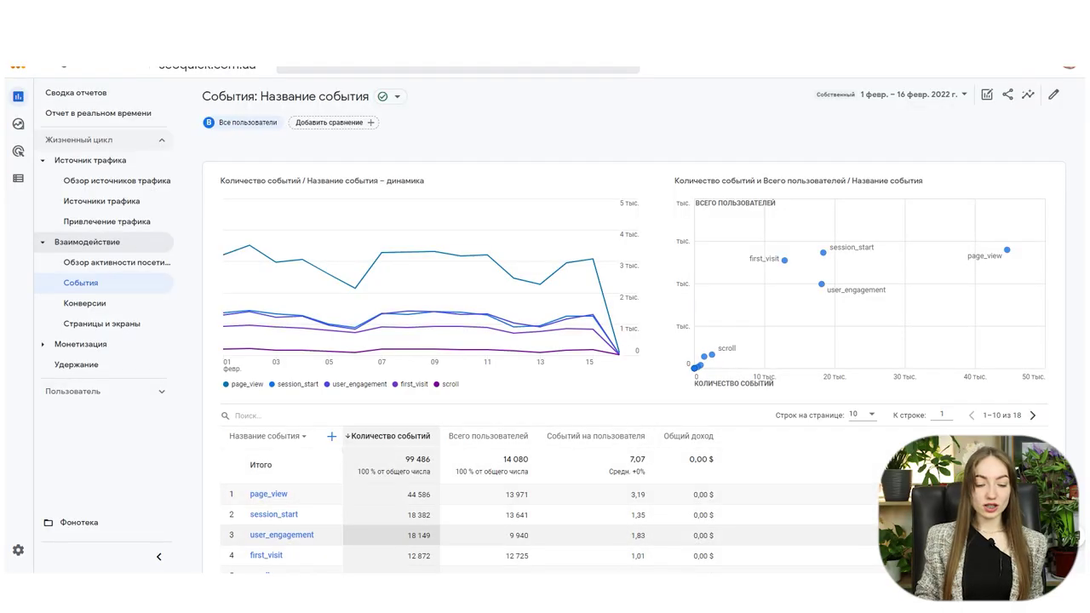
{"action": "scroll", "coordinate": [634, 358], "scroll_direction": "down", "scroll_amount": 3}
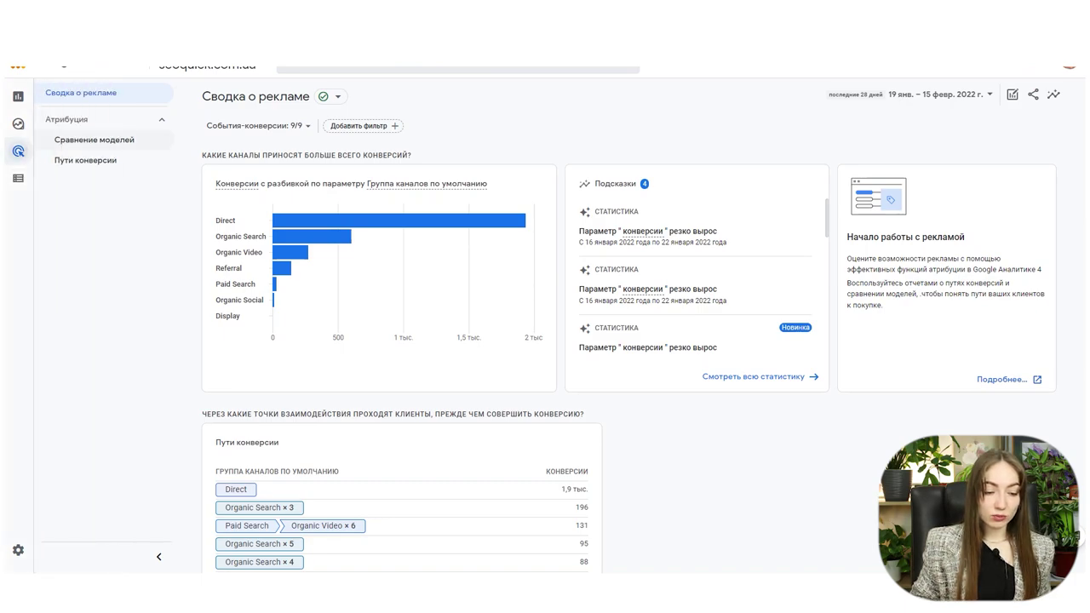
Open the conversion paths report and examine its channel group paths with conversions, days and touchpoints to conversion.
{"action": "left_click", "coordinate": [85, 160]}
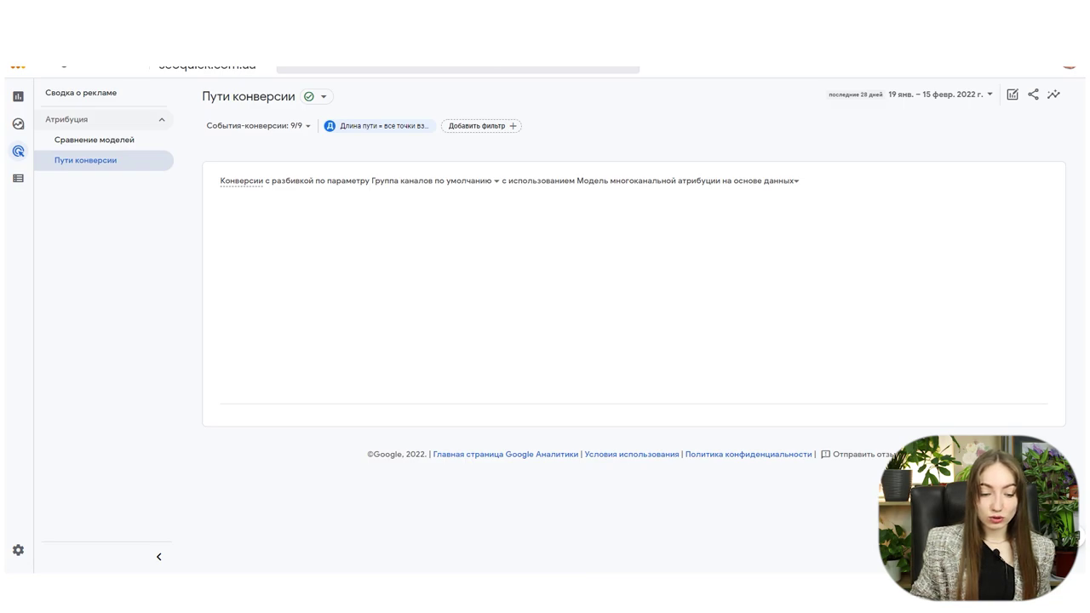
{"action": "scroll", "coordinate": [633, 341], "scroll_direction": "down", "scroll_amount": 2}
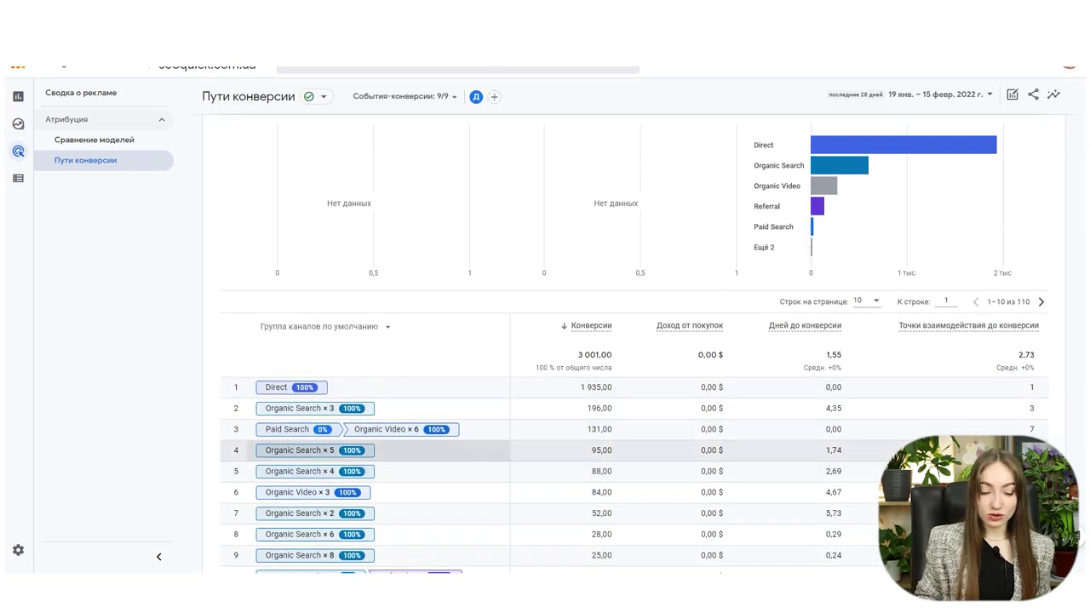
{"action": "scroll", "coordinate": [383, 408], "scroll_direction": "down", "scroll_amount": 1}
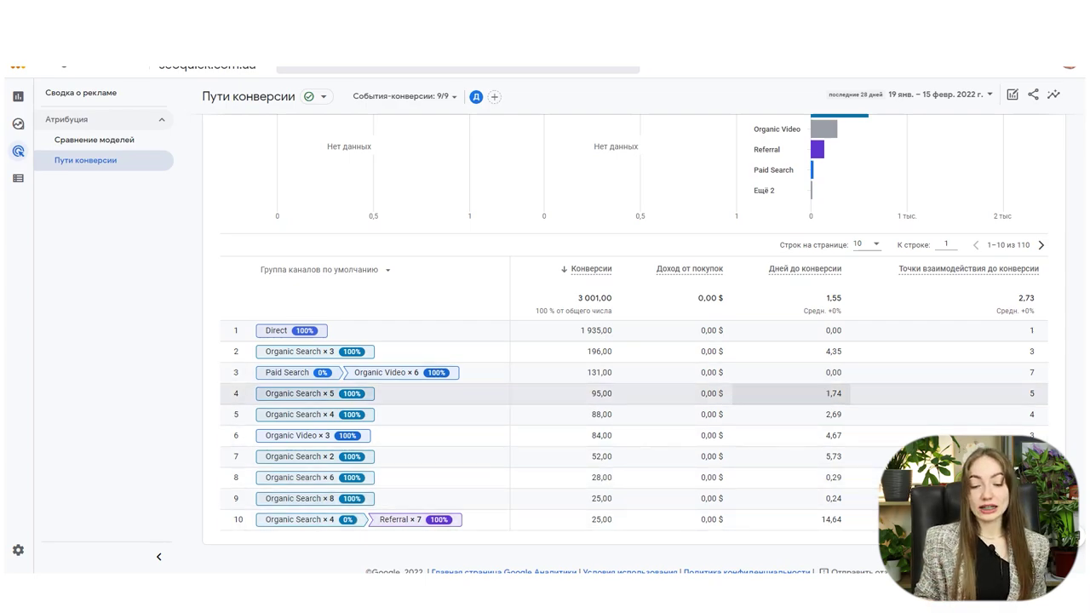
{"action": "scroll", "coordinate": [634, 340], "scroll_direction": "up", "scroll_amount": 3}
{"action": "scroll", "coordinate": [634, 340], "scroll_direction": "down", "scroll_amount": 1}
View the attribution model comparison by default channel group, and look through the exploration template gallery.
{"action": "left_click", "coordinate": [94, 145]}
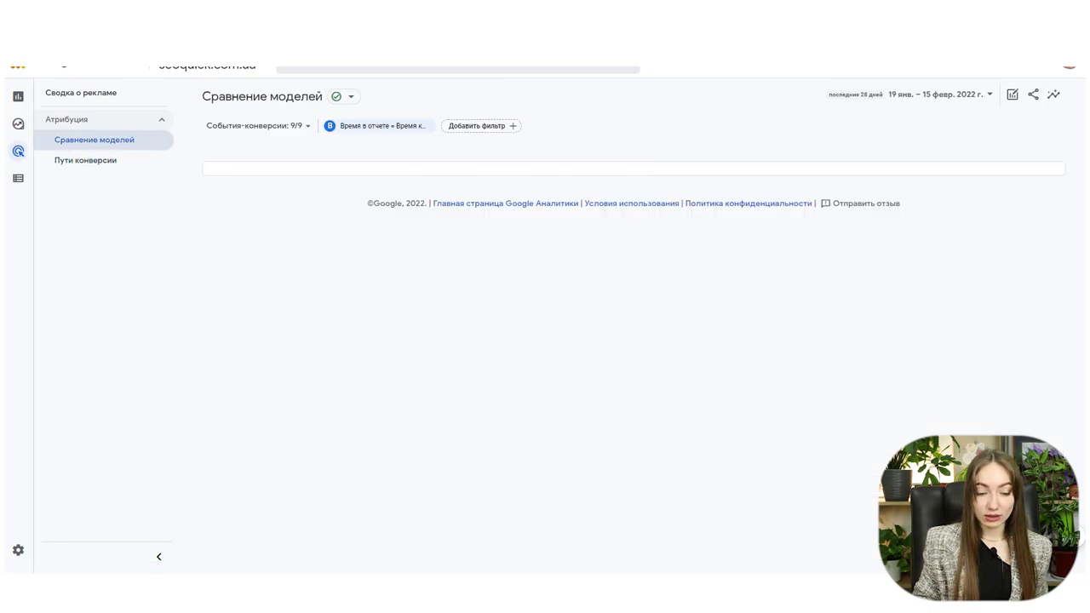
{"action": "mouse_move", "coordinate": [18, 145]}
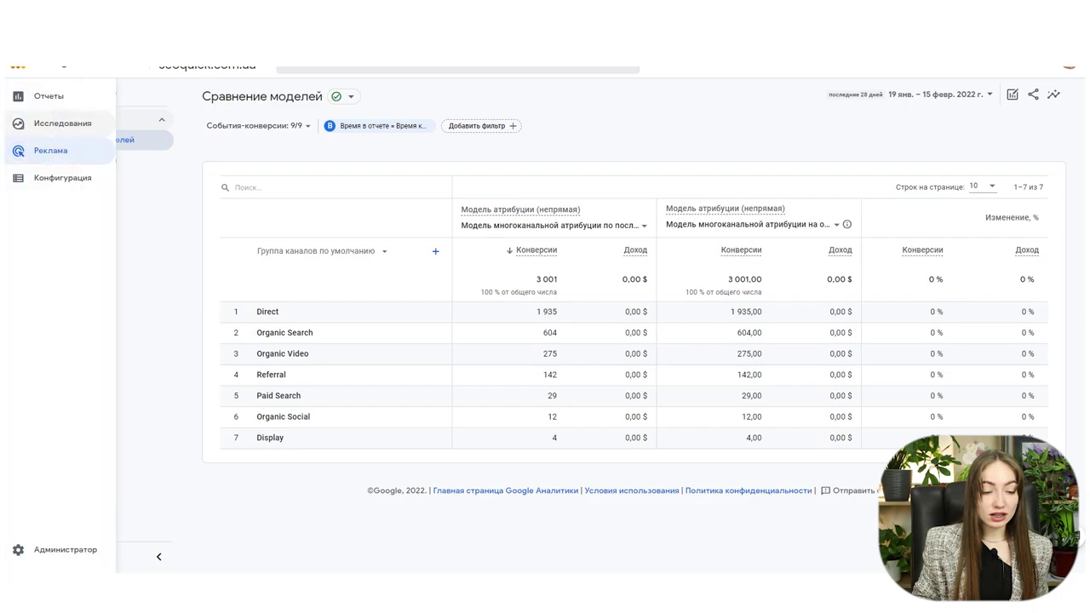
{"action": "left_click", "coordinate": [19, 124]}
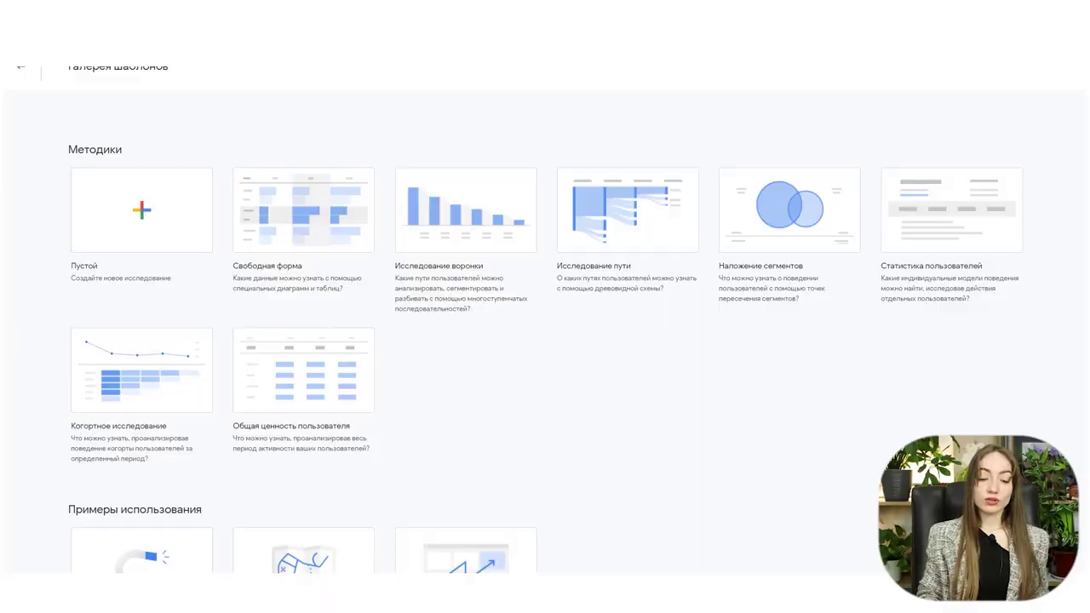
{"action": "scroll", "coordinate": [545, 292], "scroll_direction": "down", "scroll_amount": 3}
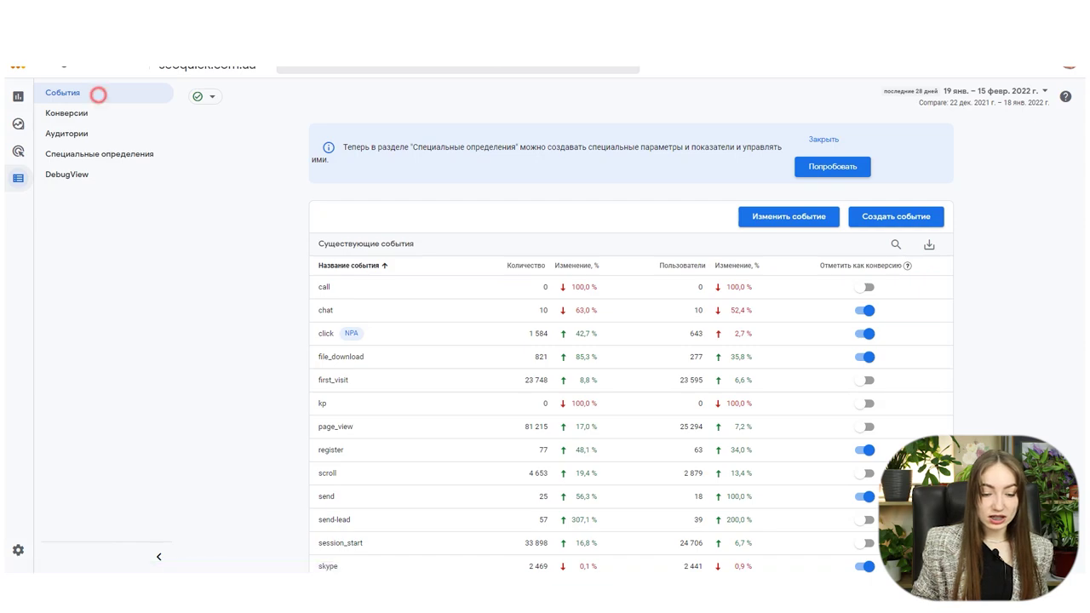
Review the configured events, conversion events and audiences, and open DebugView.
{"action": "scroll", "coordinate": [937, 356], "scroll_direction": "down", "scroll_amount": 1}
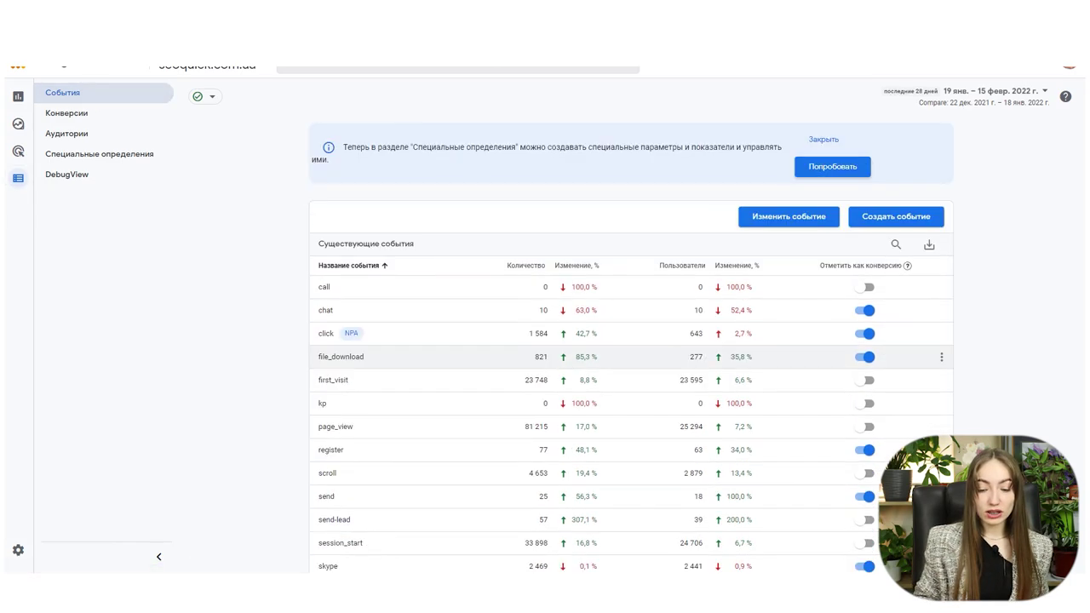
{"action": "left_click", "coordinate": [67, 112]}
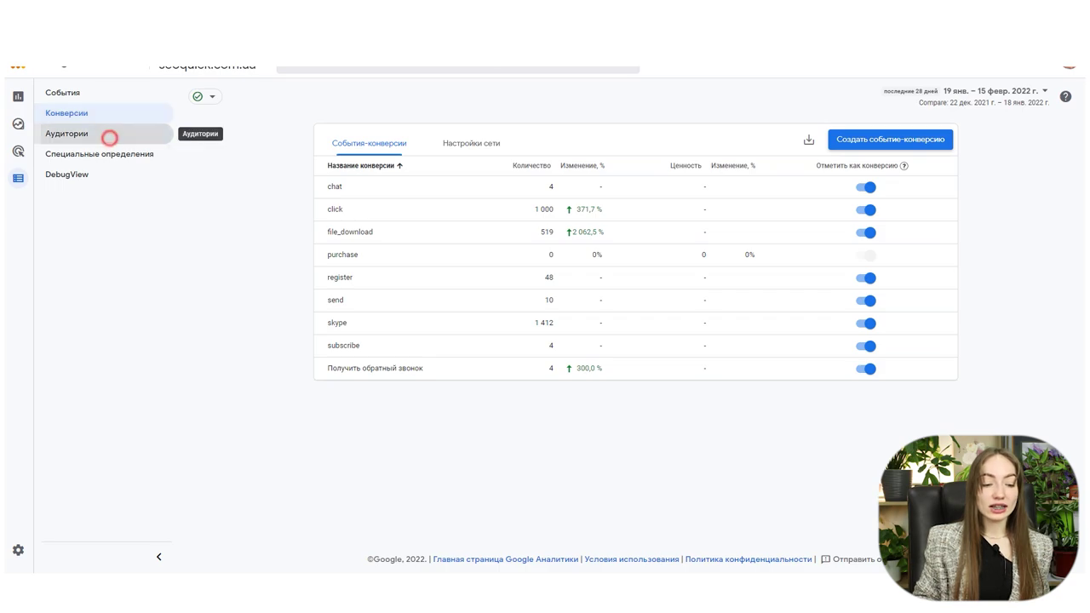
{"action": "left_click", "coordinate": [107, 134]}
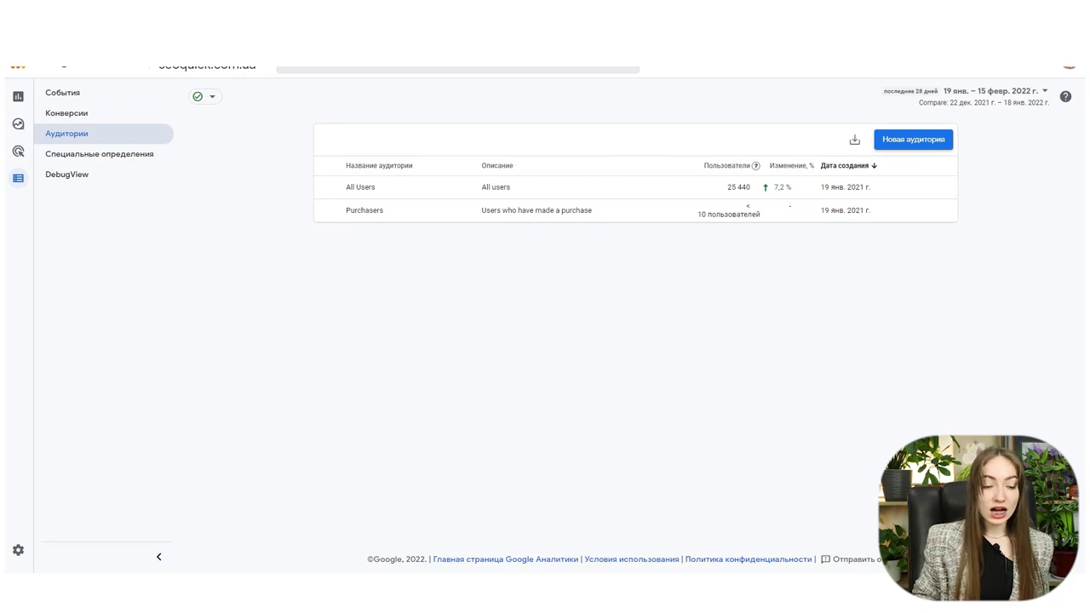
{"action": "left_click", "coordinate": [100, 173]}
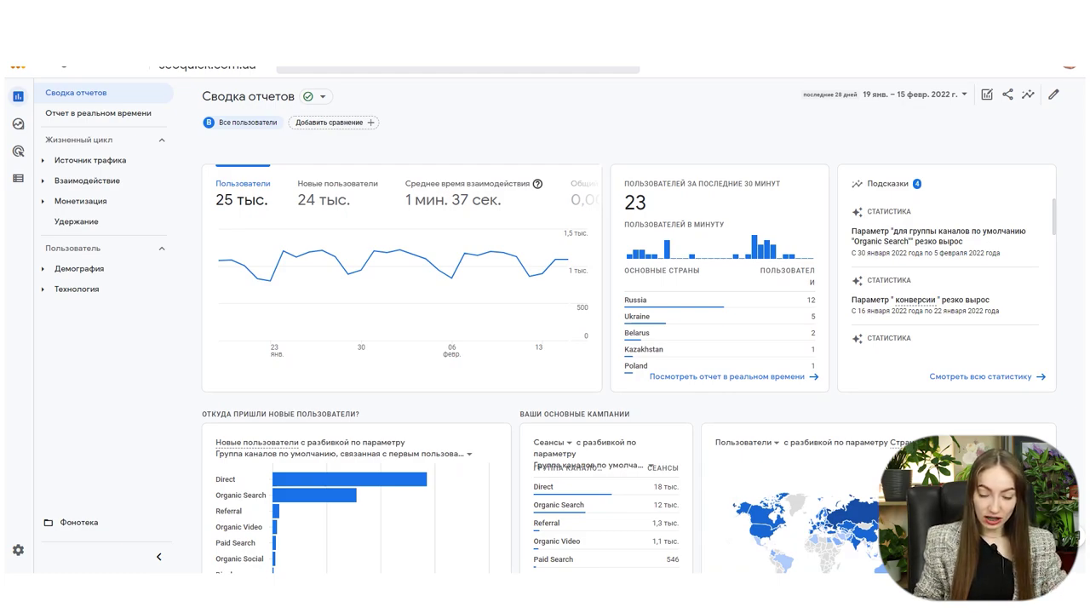
Open the full list of insights from the reports snapshot and load additional insight cards to browse.
{"action": "mouse_move", "coordinate": [936, 236]}
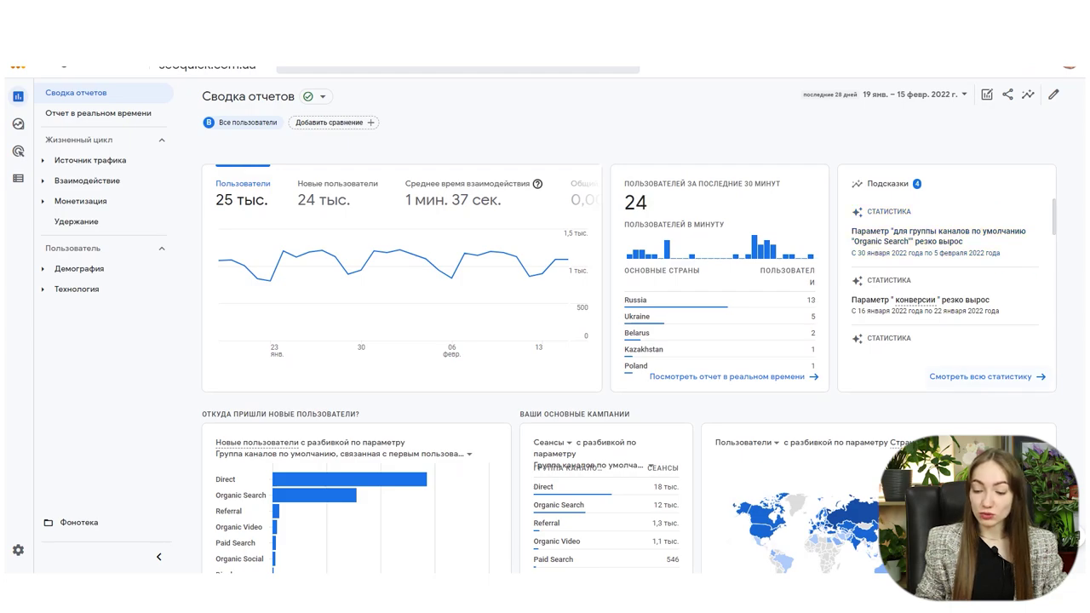
{"action": "left_click", "coordinate": [981, 376]}
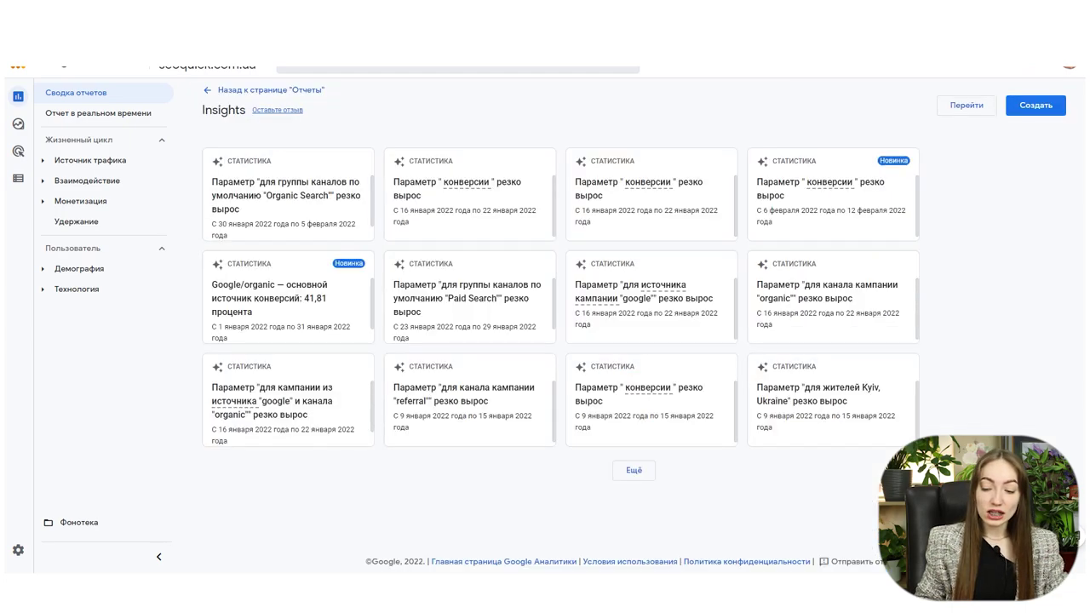
{"action": "scroll", "coordinate": [833, 293], "scroll_direction": "down", "scroll_amount": 1}
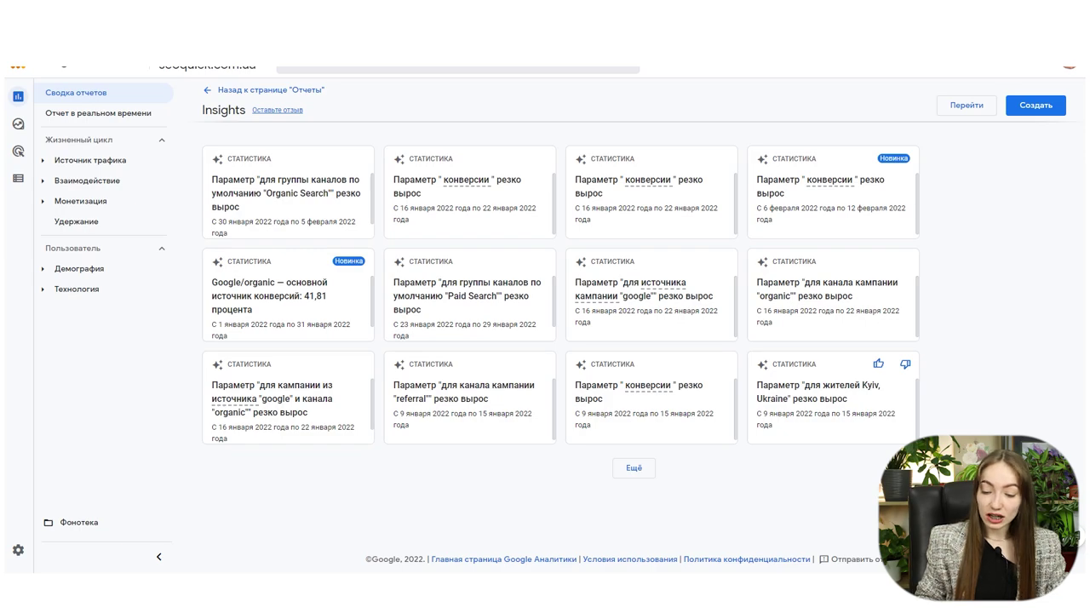
{"action": "left_click", "coordinate": [637, 469]}
{"action": "scroll", "coordinate": [645, 374], "scroll_direction": "down", "scroll_amount": 1}
{"action": "scroll", "coordinate": [644, 374], "scroll_direction": "down", "scroll_amount": 2}
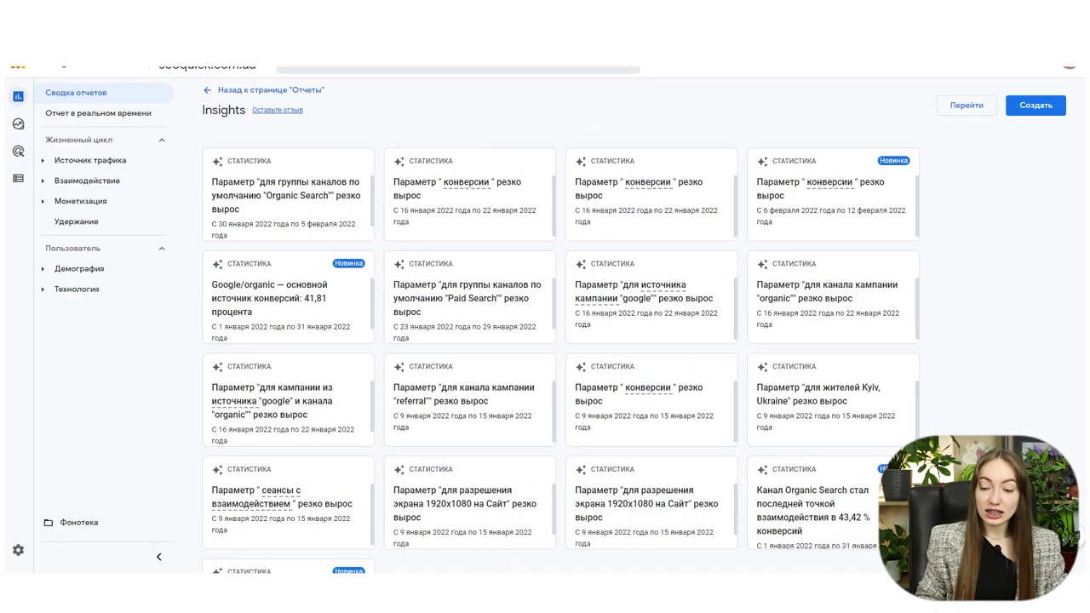
Start creating a custom insight and view the recommended daily anomaly alerts for events, users, views, conversions and revenue.
{"action": "left_click", "coordinate": [1035, 104]}
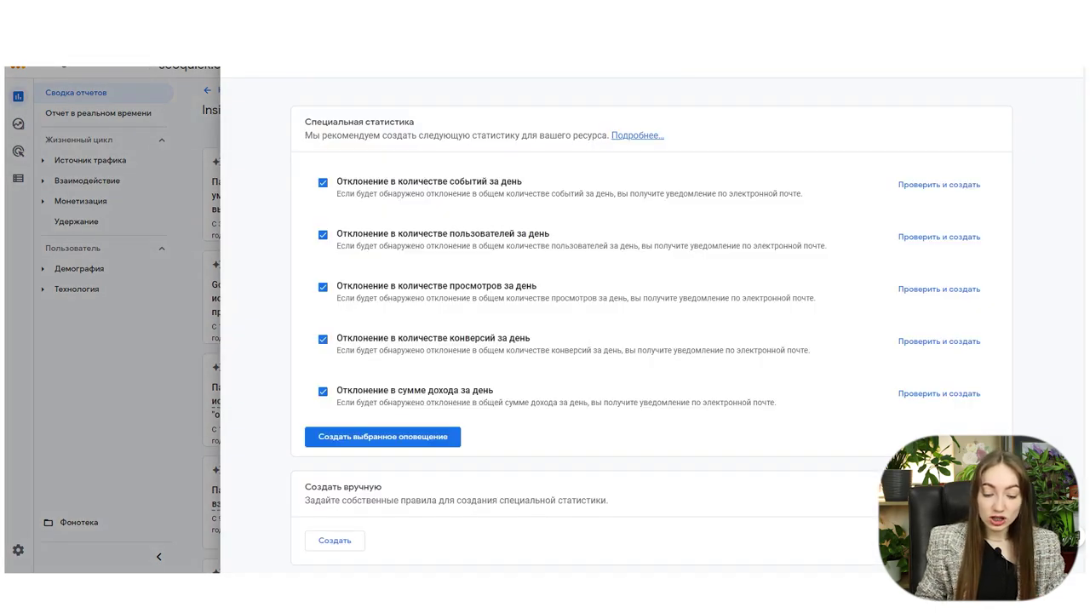
{"action": "scroll", "coordinate": [651, 315], "scroll_direction": "down", "scroll_amount": 1}
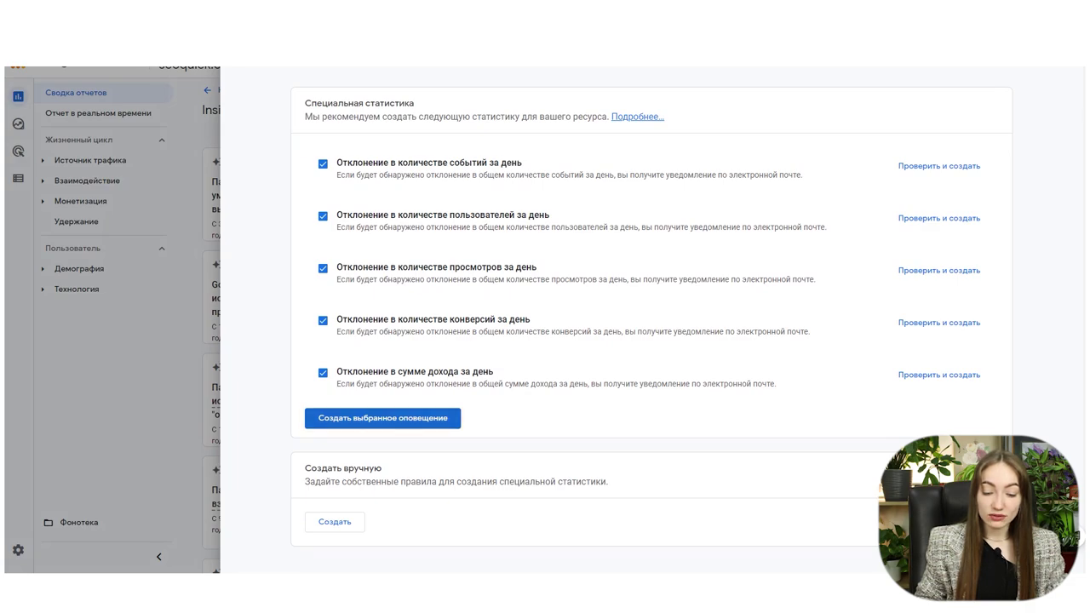